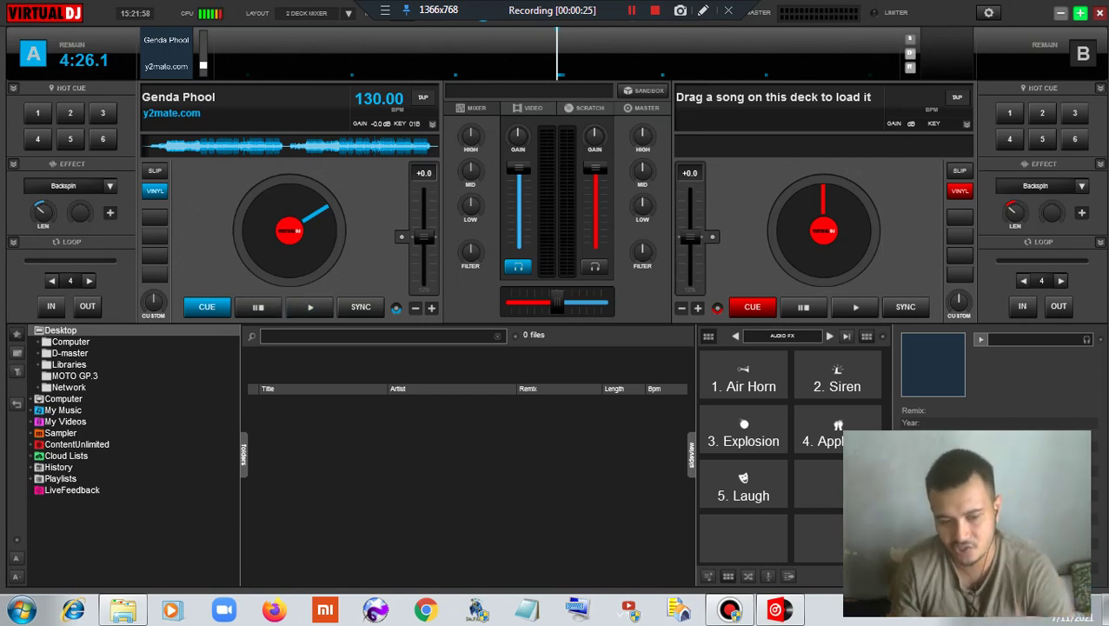
Start Genda Phool playing on deck A and load DJ Smita - Chalti Hai Kya 9 Se 12 from the sei audio folder onto deck B.
key(space)
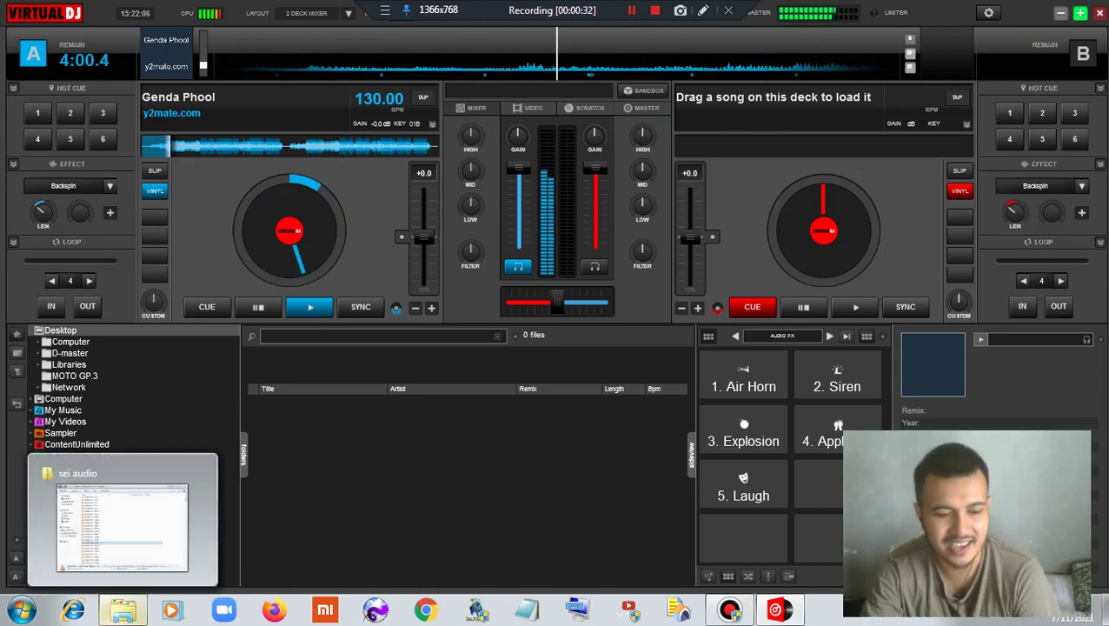
click(123, 609)
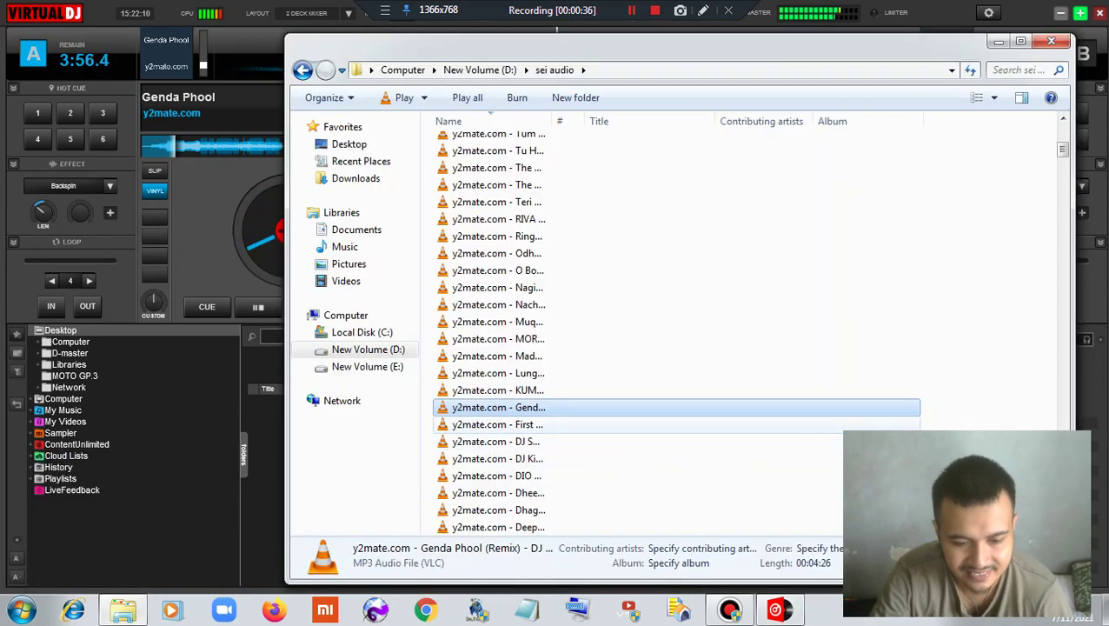
click(488, 425)
click(495, 441)
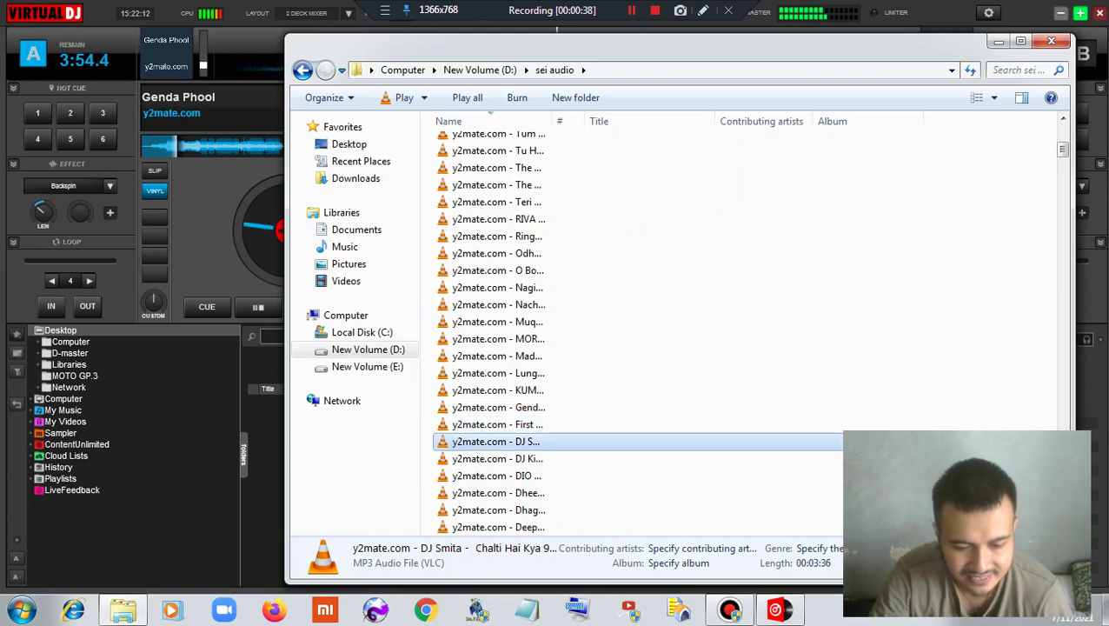
drag(556, 41, 183, 97)
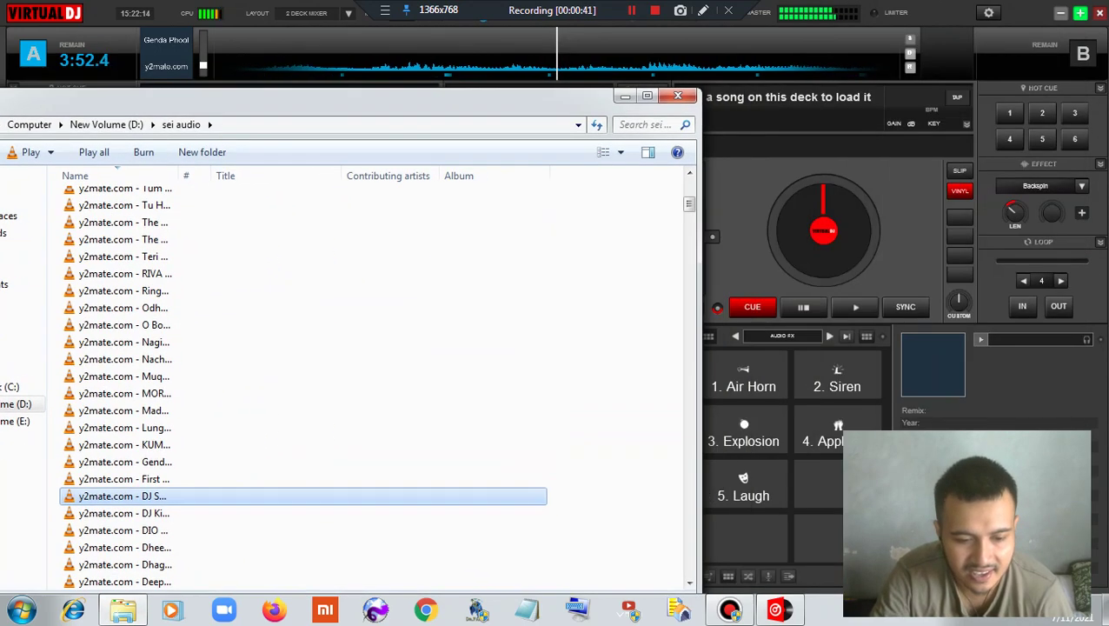
drag(123, 496, 813, 261)
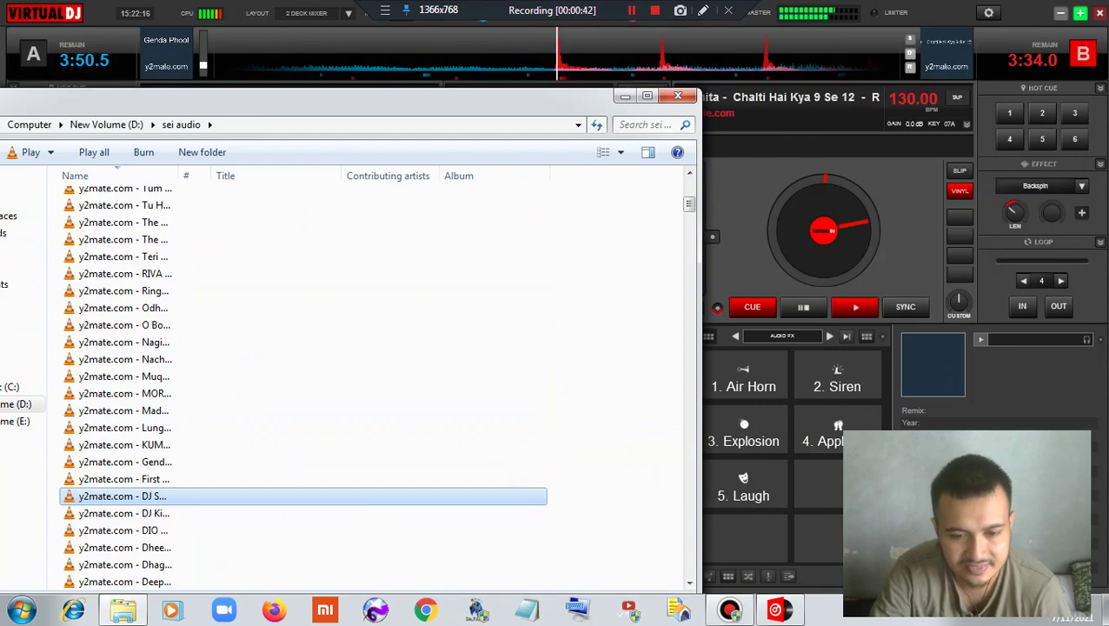
click(625, 96)
Trigger the Siren and Explosion samples repeatedly over the Genda Phool track playing on deck A.
click(837, 376)
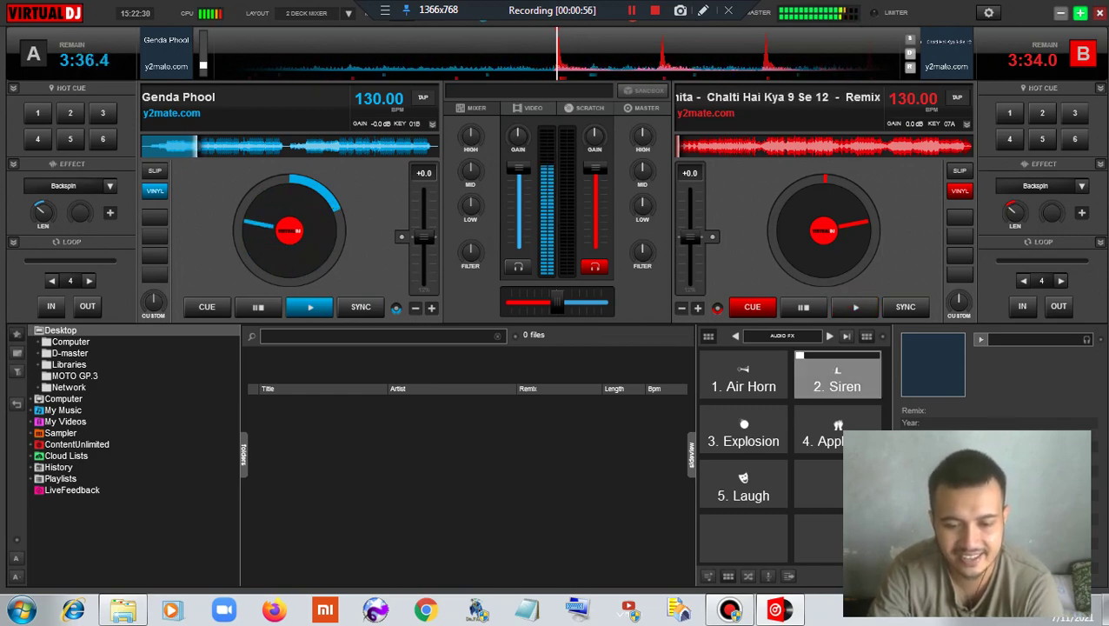
key(3)
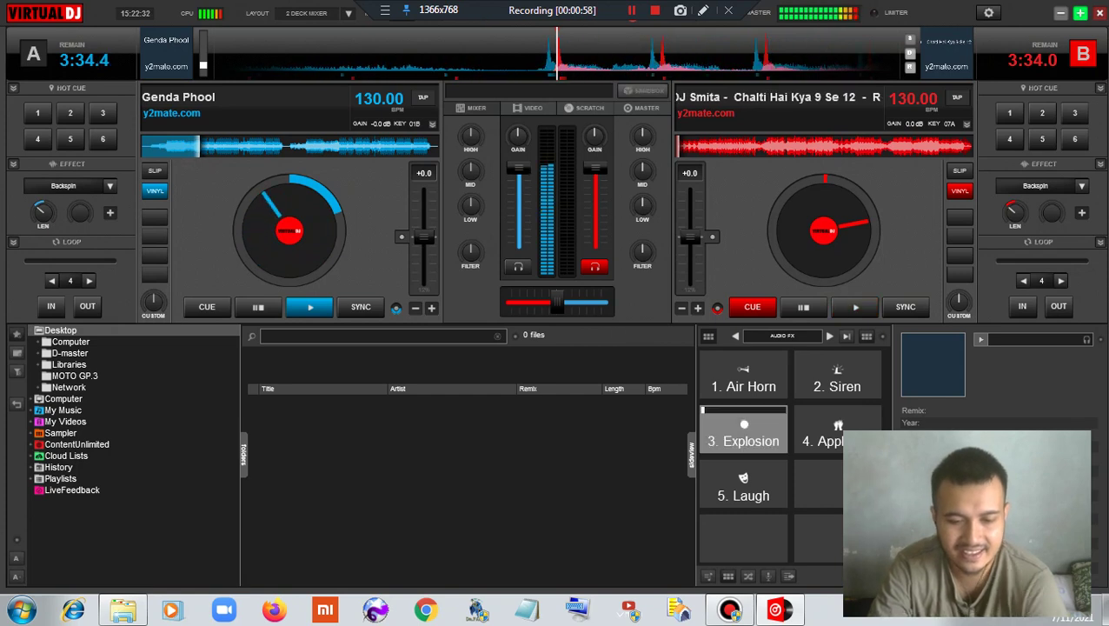
key(2)
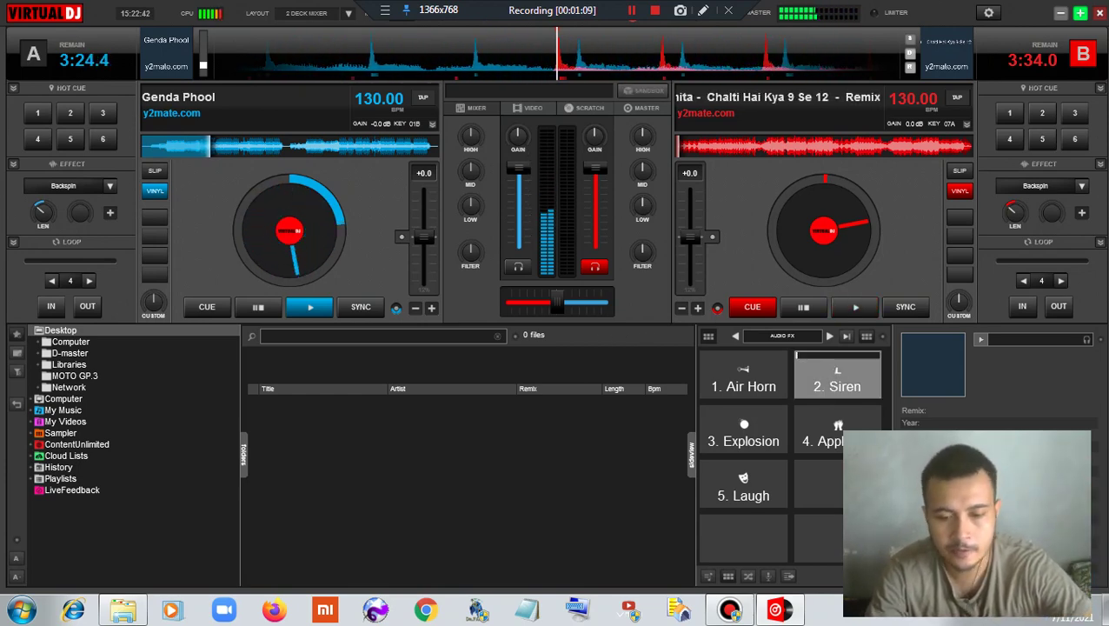
click(837, 376)
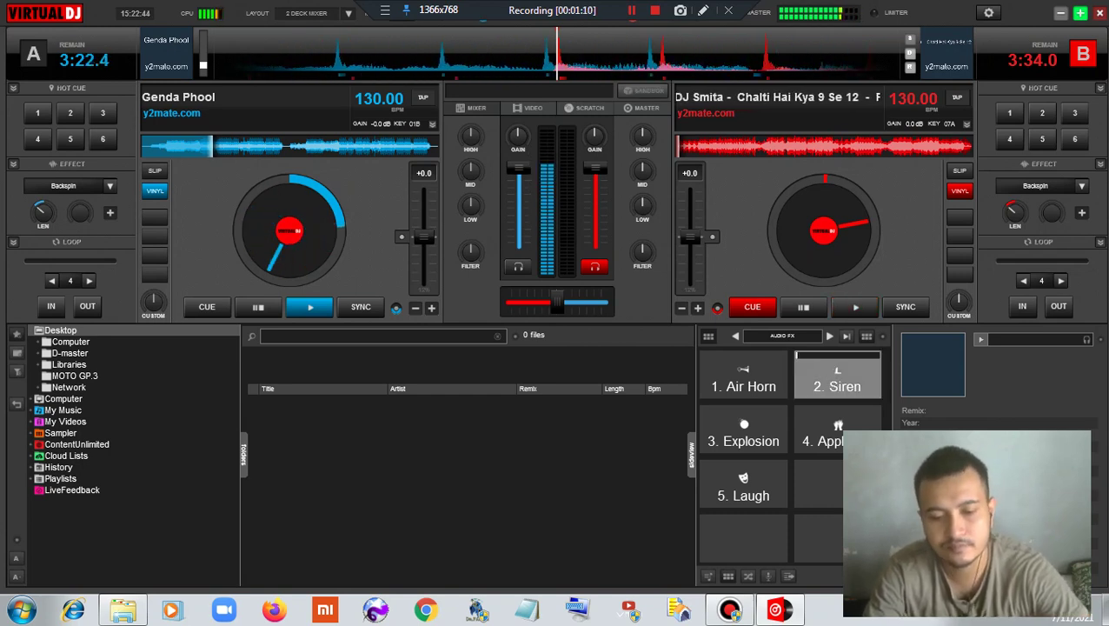
click(744, 430)
click(837, 375)
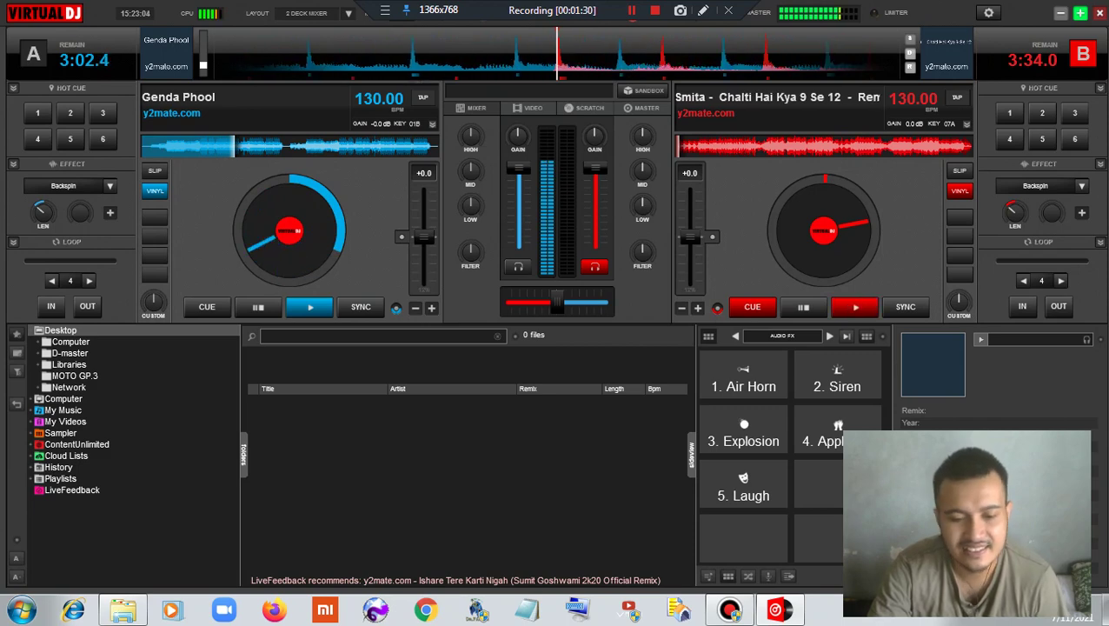
Alternate the Explosion and Air Horn samples over the playing deck A track.
key(3)
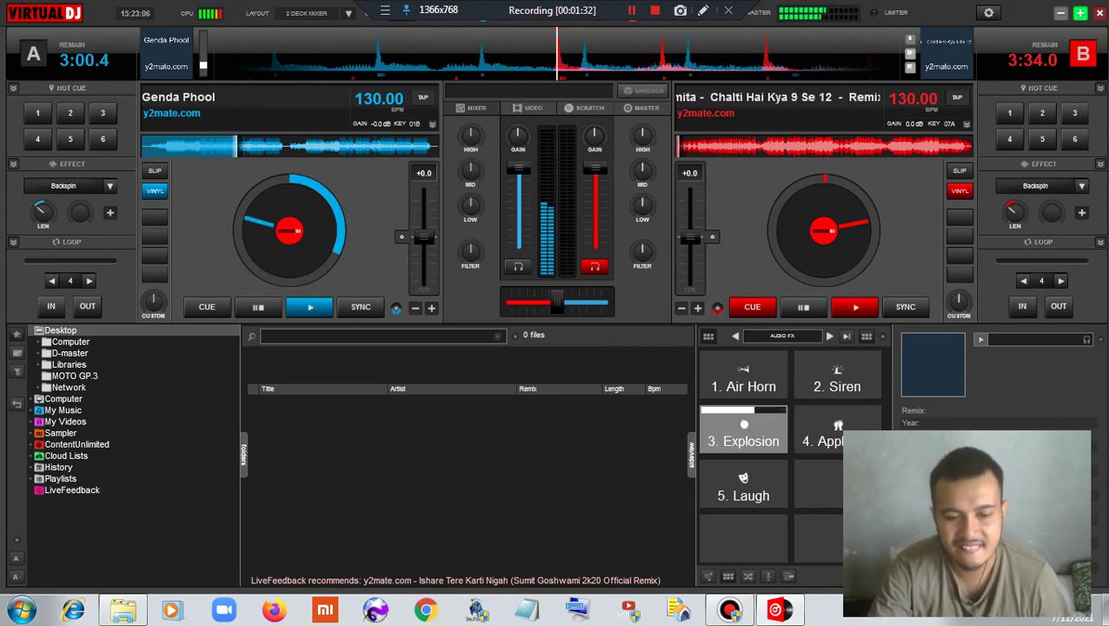
click(744, 369)
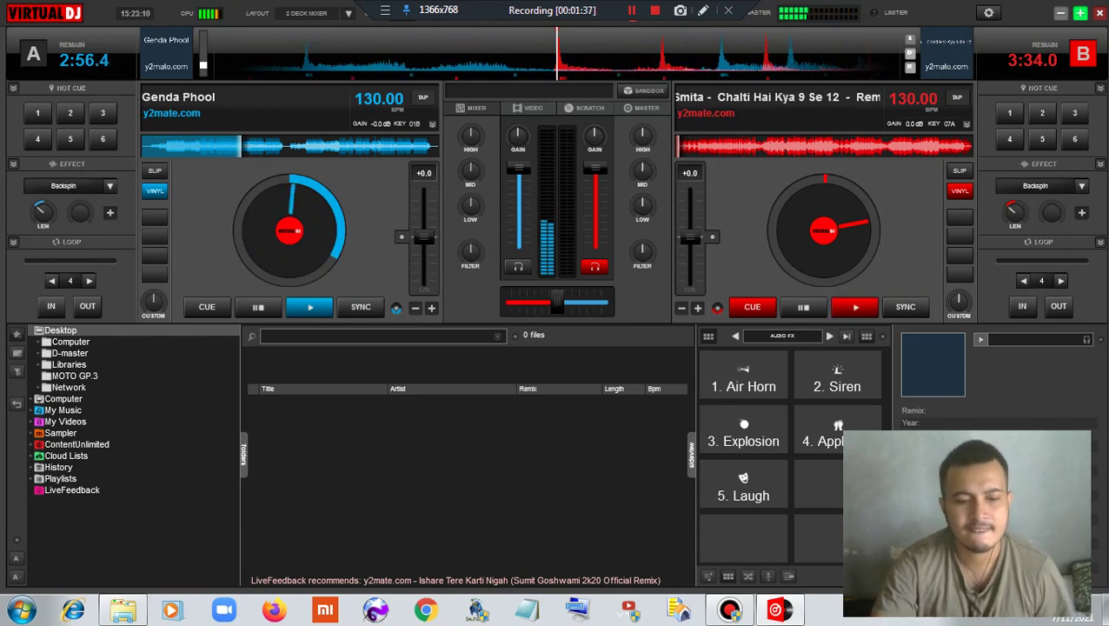
click(744, 426)
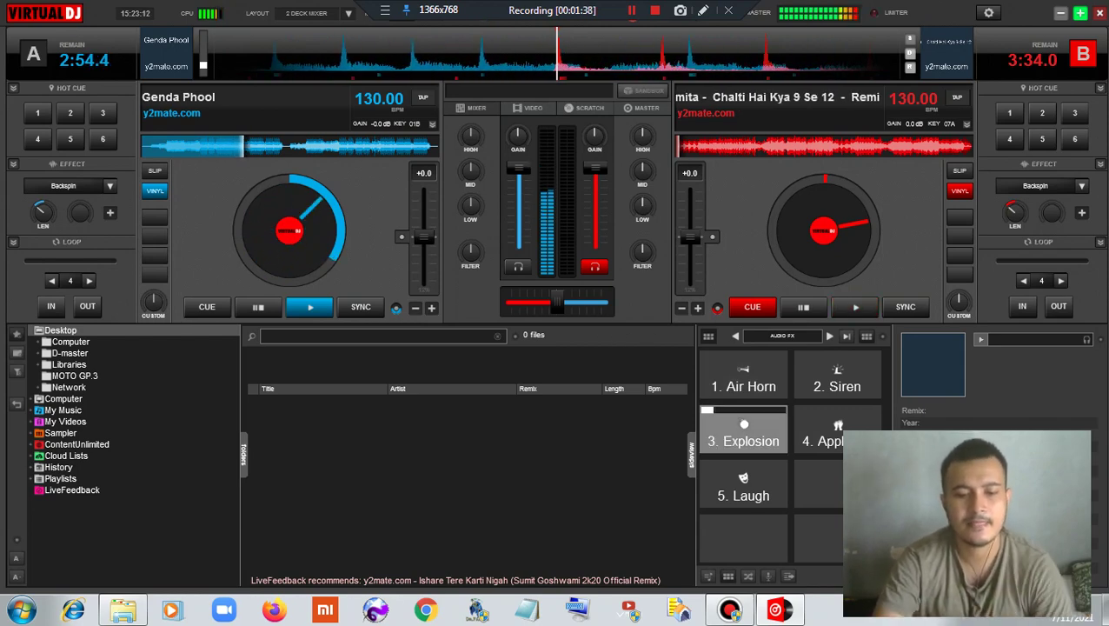
click(744, 374)
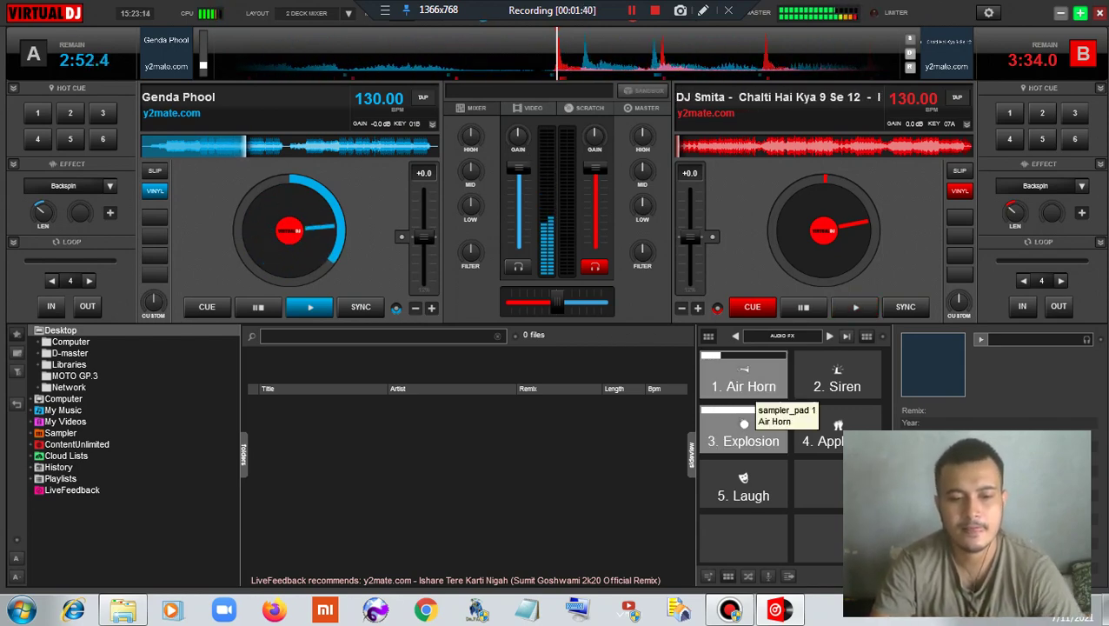
click(744, 426)
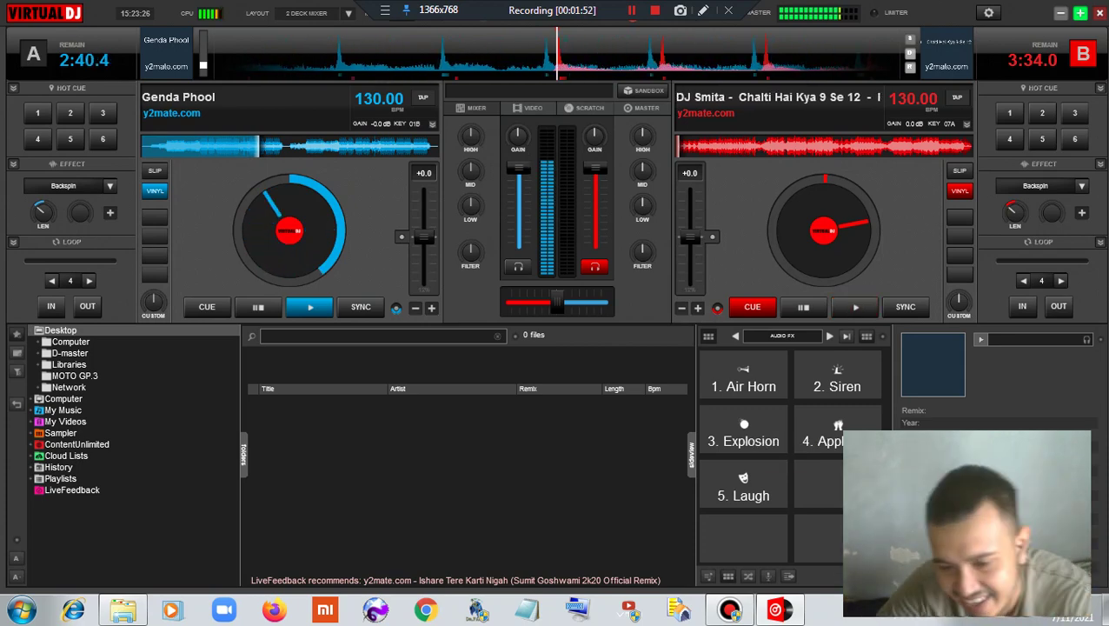
Start the Chalti Hai Kya 9 Se 12 remix on deck B and end deck A's track with the Backspin effect.
click(687, 146)
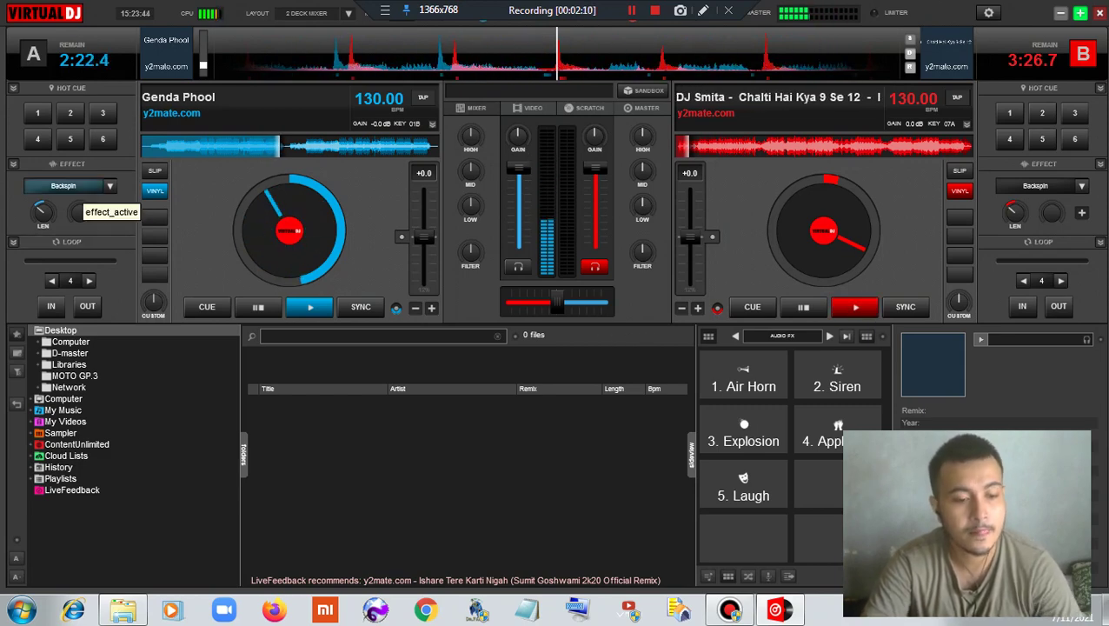
click(79, 212)
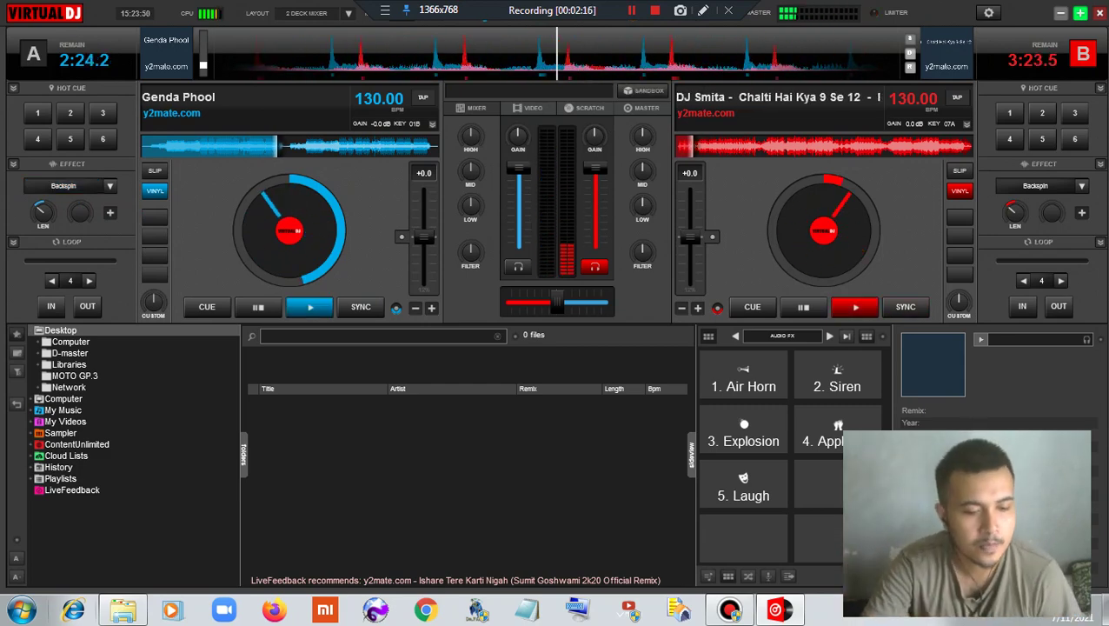
Browse the y2mate.com tracks in the sei audio folder for the next song to mix.
click(123, 610)
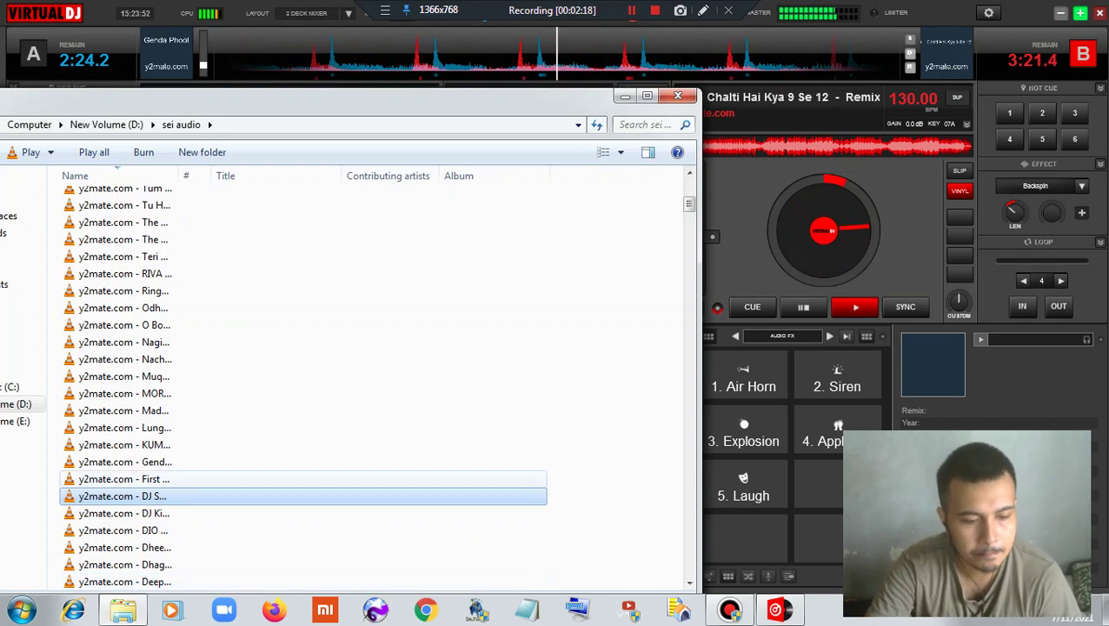
click(124, 513)
scroll(124, 452, down, 1)
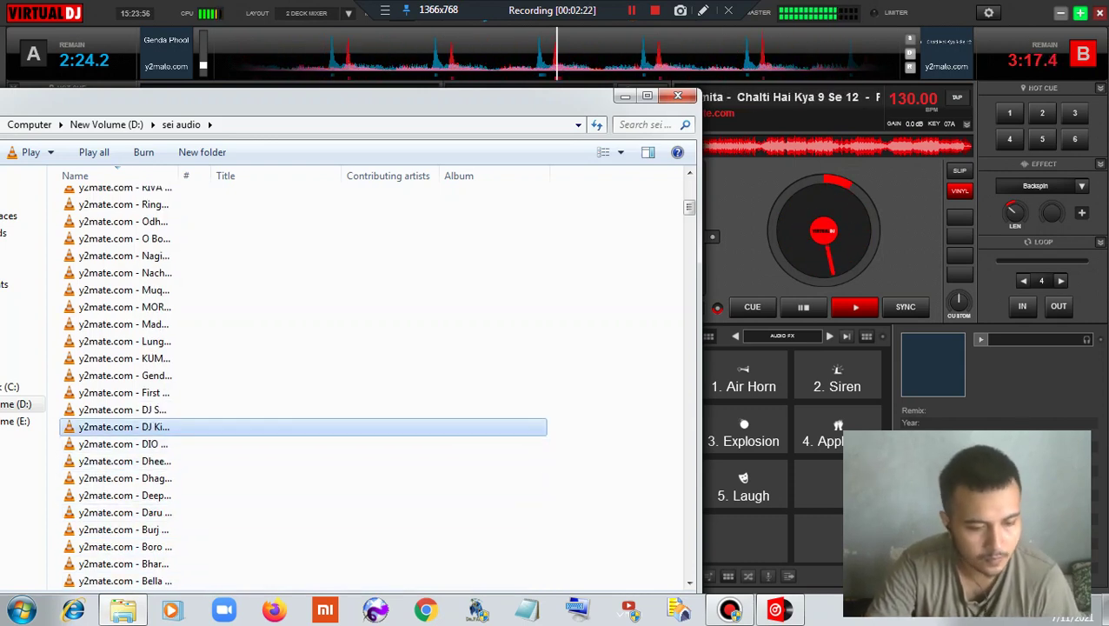
click(124, 478)
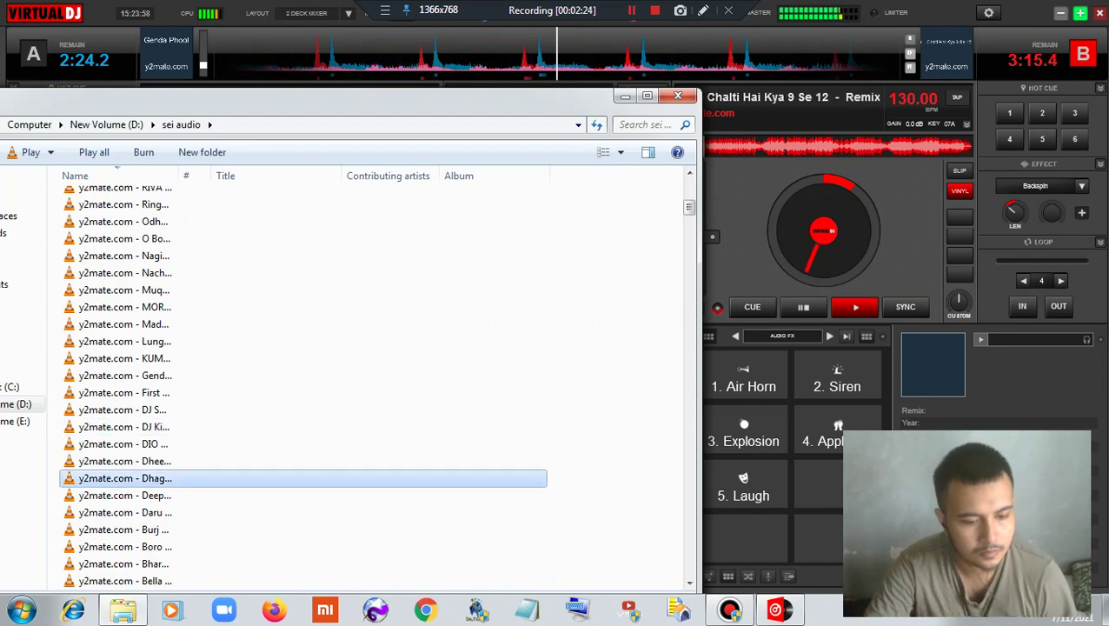
click(124, 462)
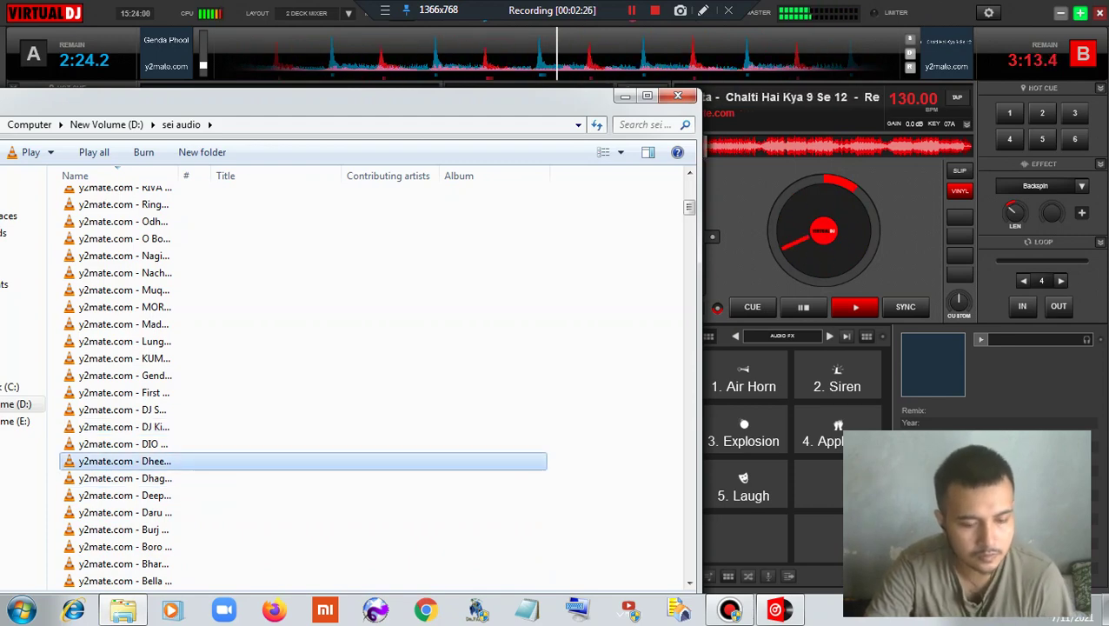
drag(331, 96, 641, 85)
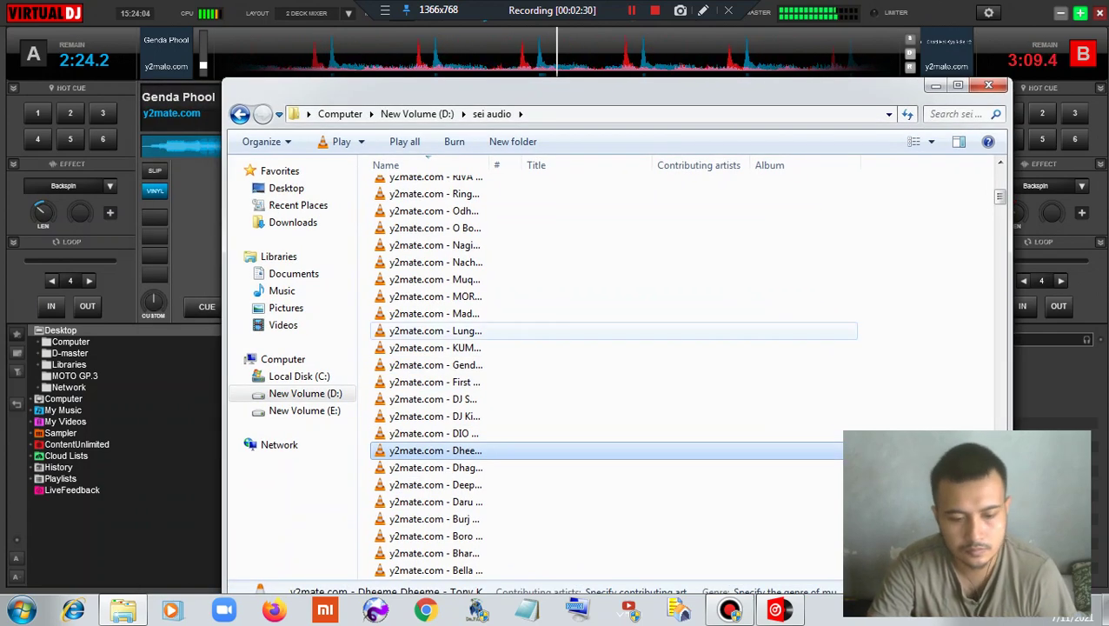
scroll(435, 502, down, 1)
click(435, 502)
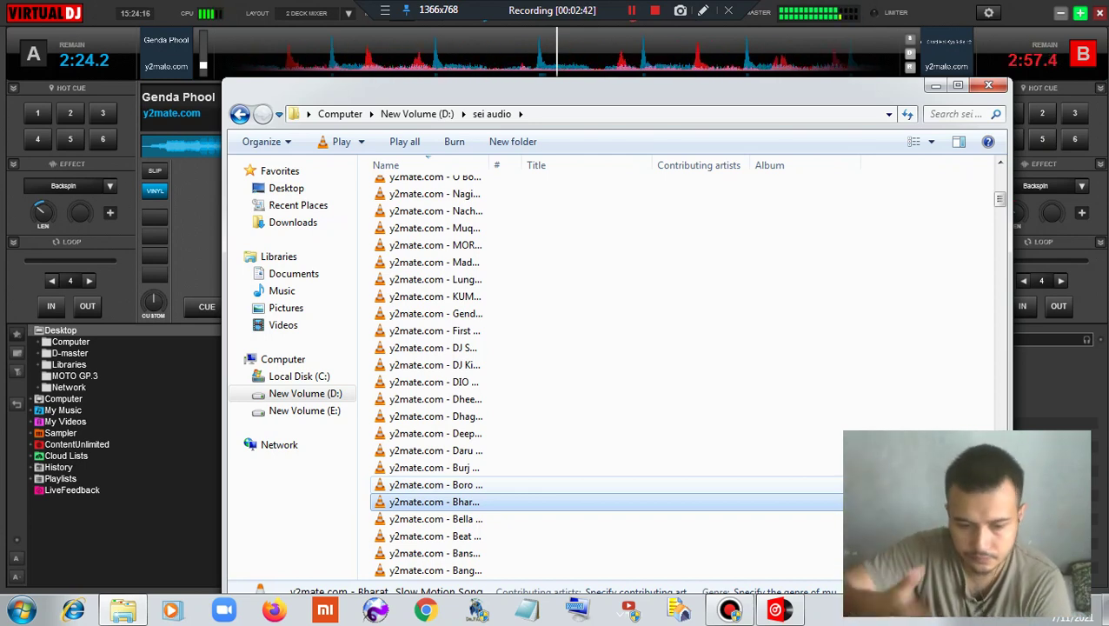
click(461, 471)
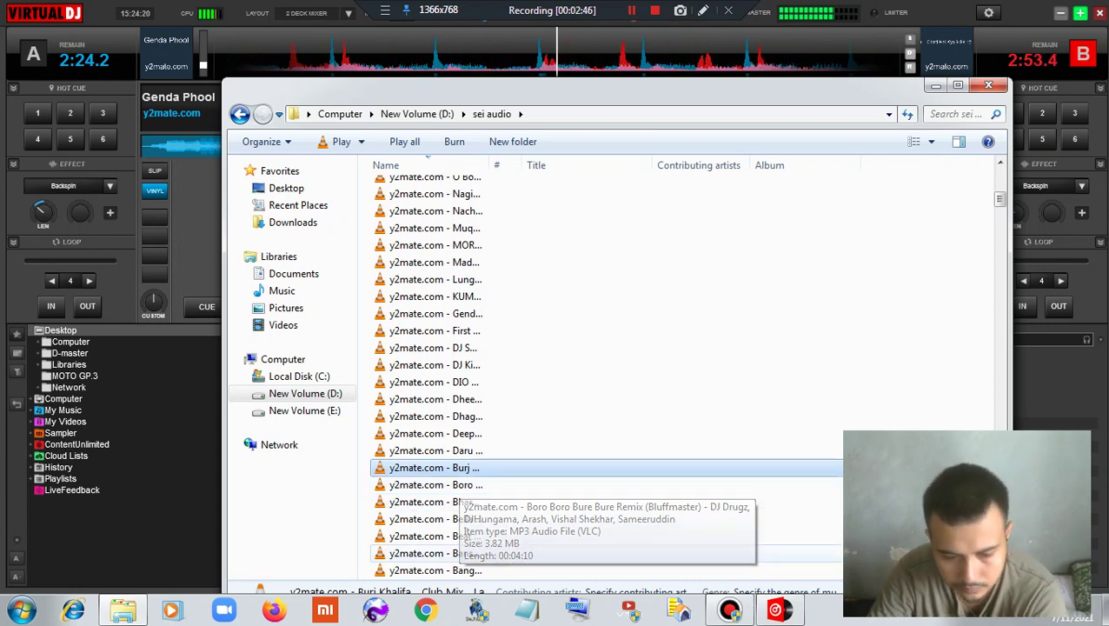
key(Down)
key(Down)
key(Down)
key(Down)
key(Down)
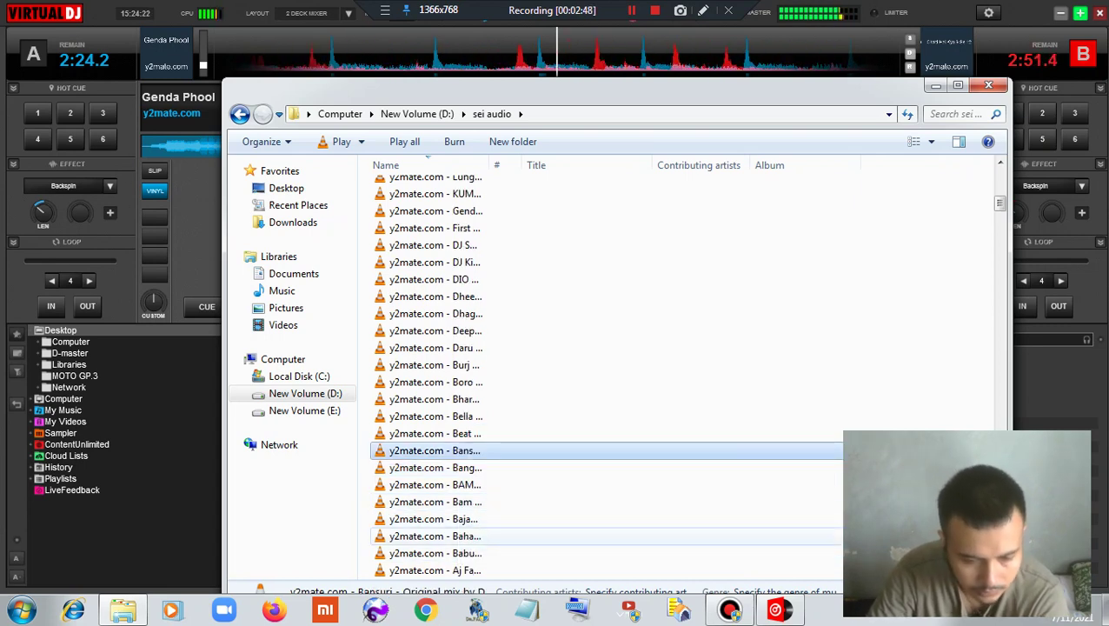
click(471, 536)
click(471, 521)
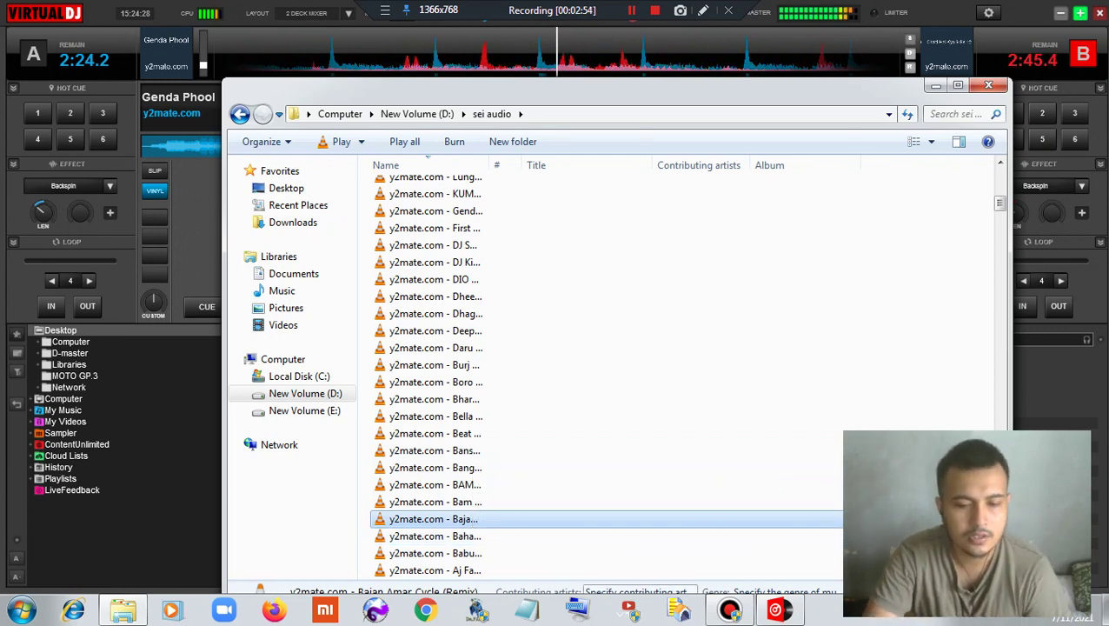
Load the World_Cup_Mashup FIFA 2014 track from the sei audio folder onto deck A and minimize the folder window.
scroll(521, 469, down, 2)
scroll(521, 469, down, 3)
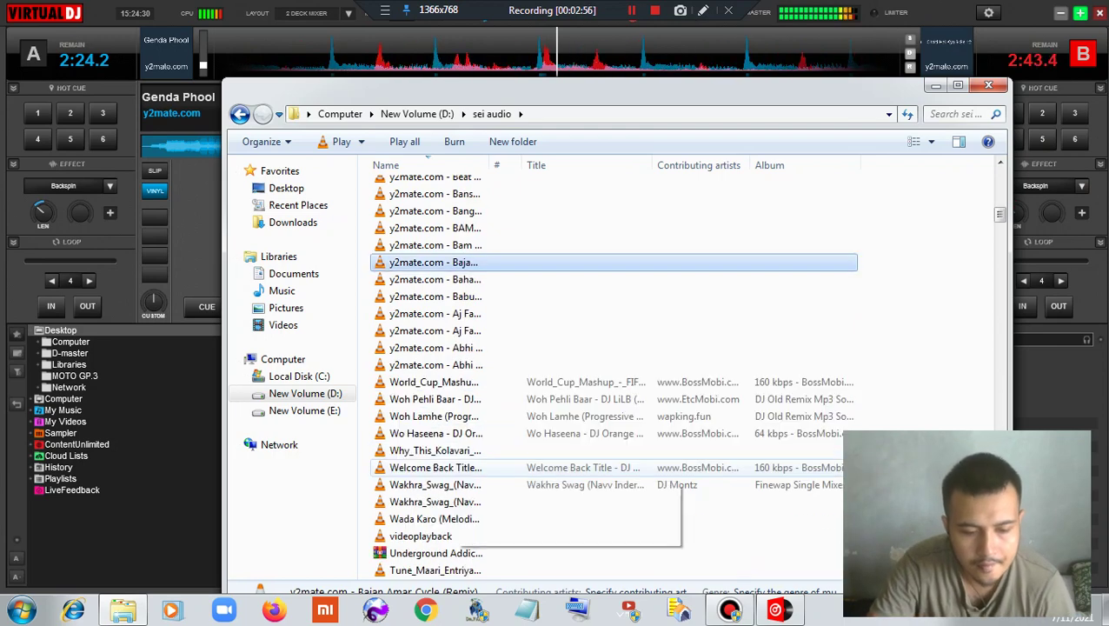
click(441, 381)
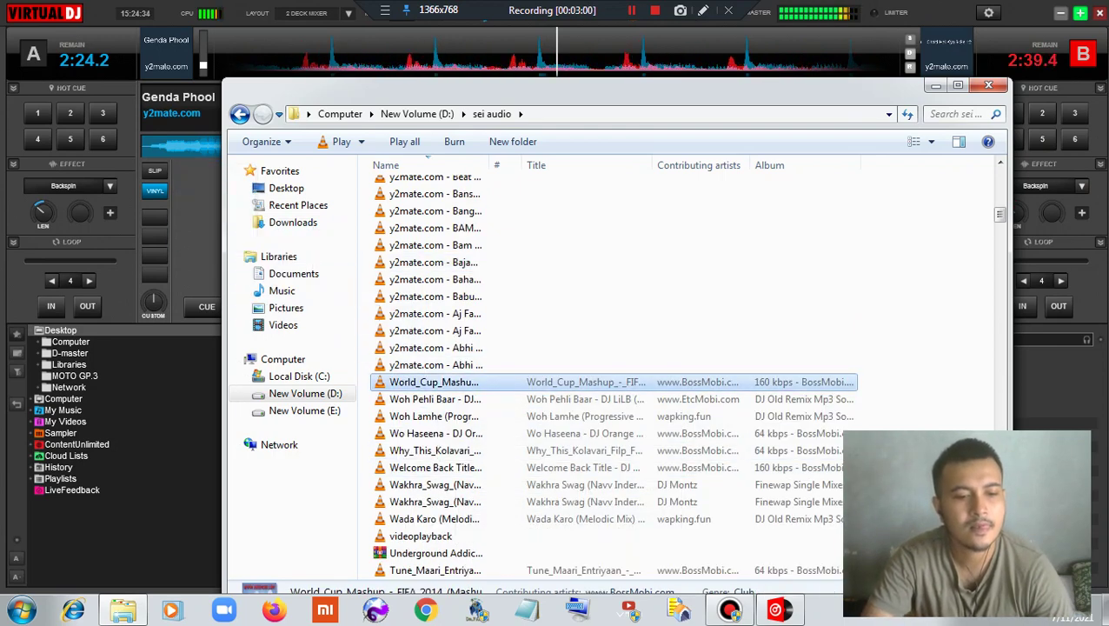
drag(437, 382, 187, 209)
click(936, 85)
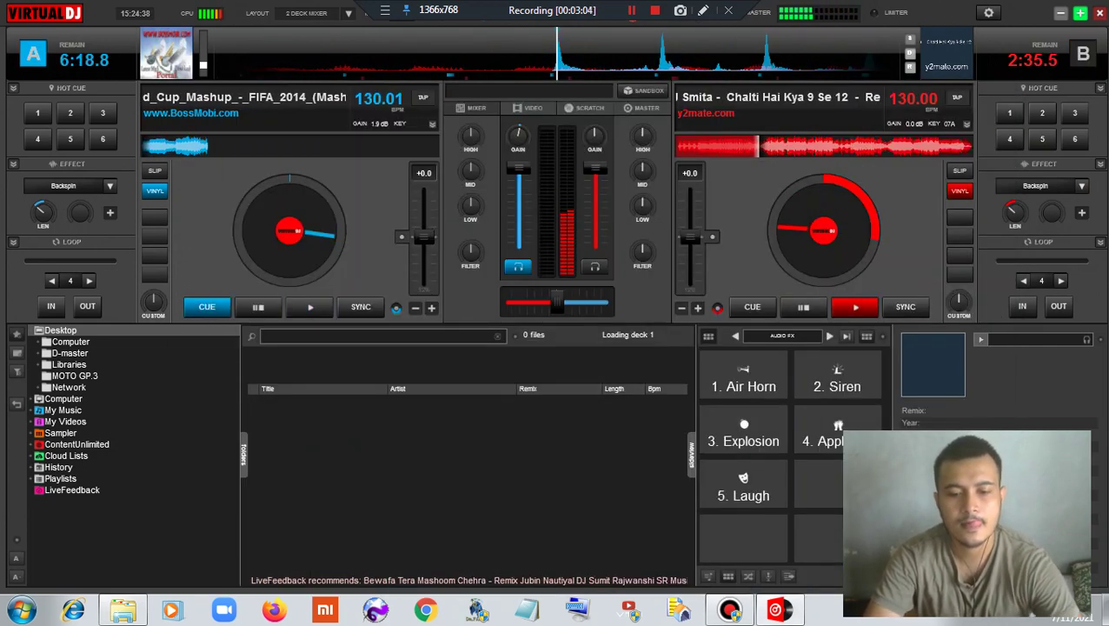
Trigger the Siren and Explosion samples over the Chalti Hai Kya remix playing on deck B.
click(837, 375)
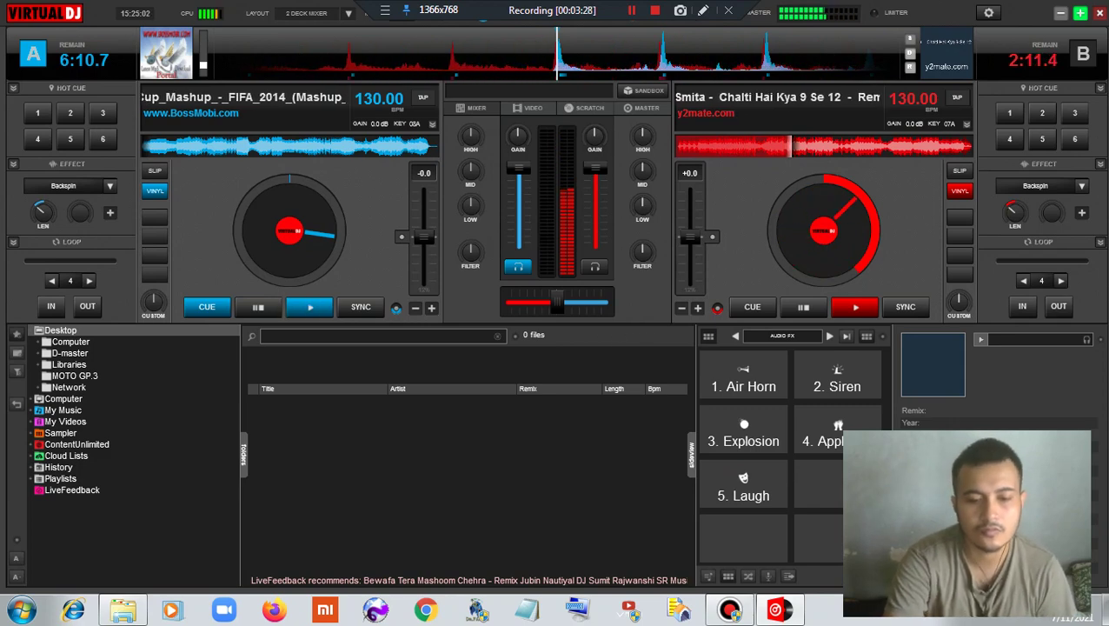
click(744, 432)
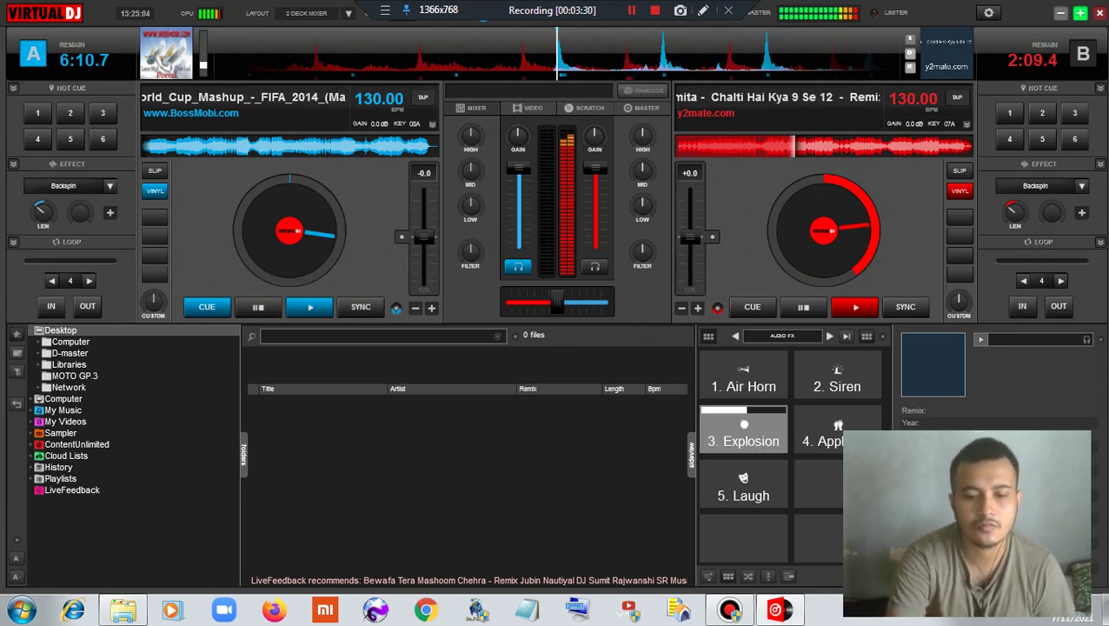
key(2)
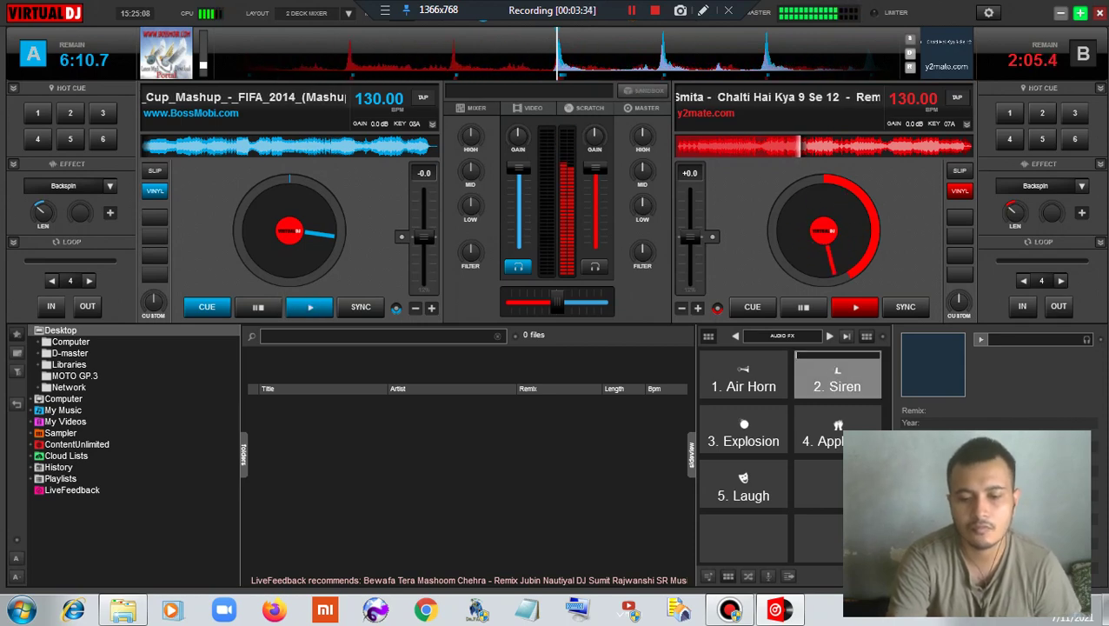
key(2)
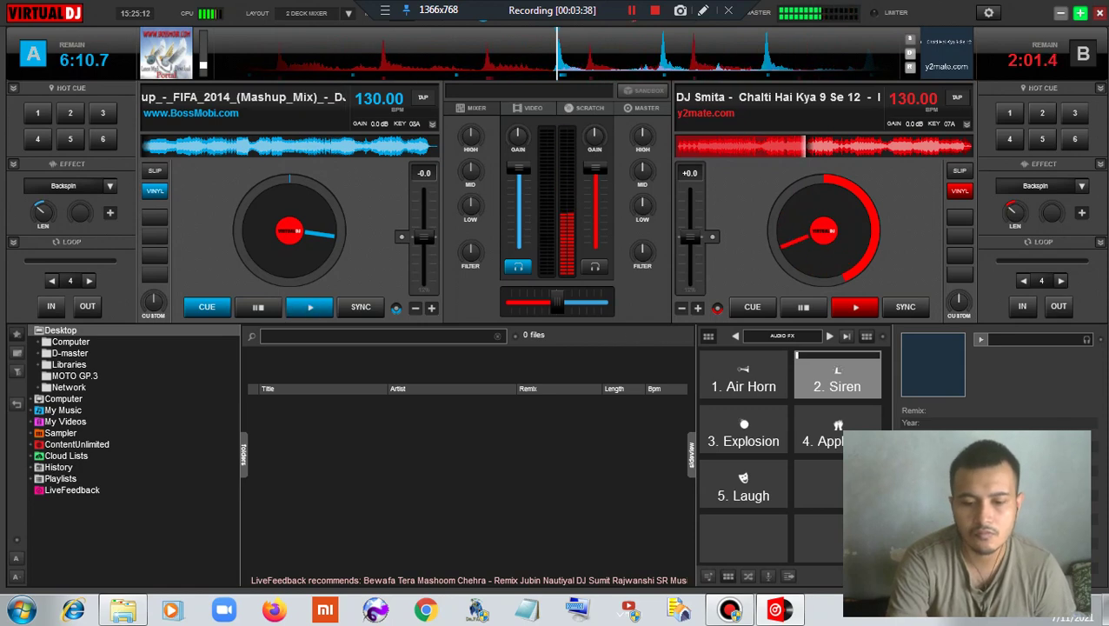
key(2)
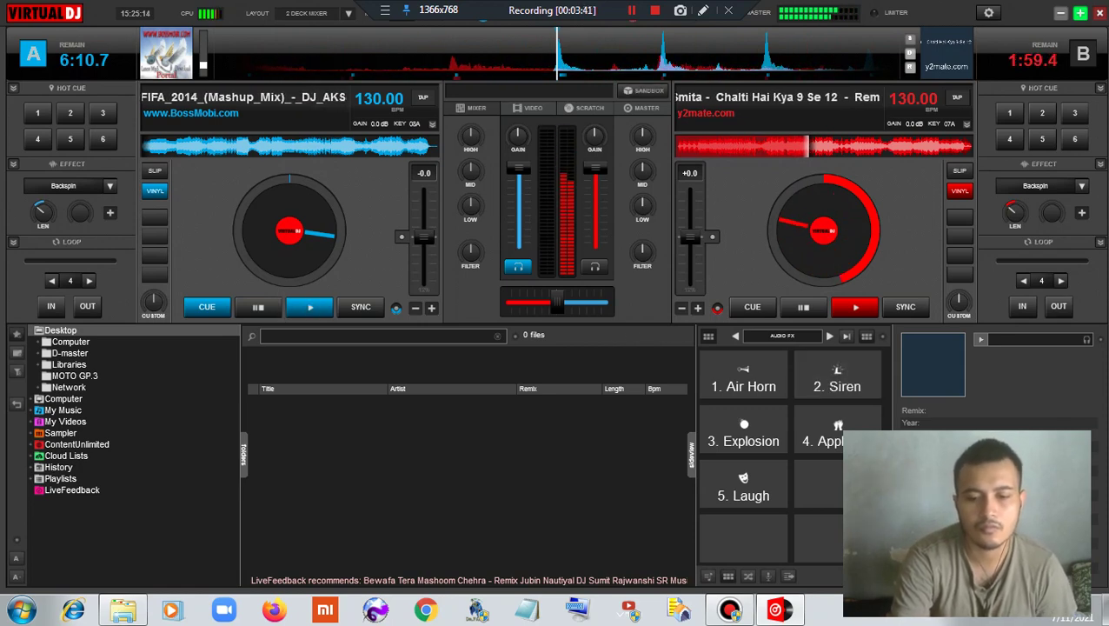
End deck B's track with the Backspin effect, start the World_Cup_Mashup on deck A and skip ahead near the start of its waveform.
key(Tab)
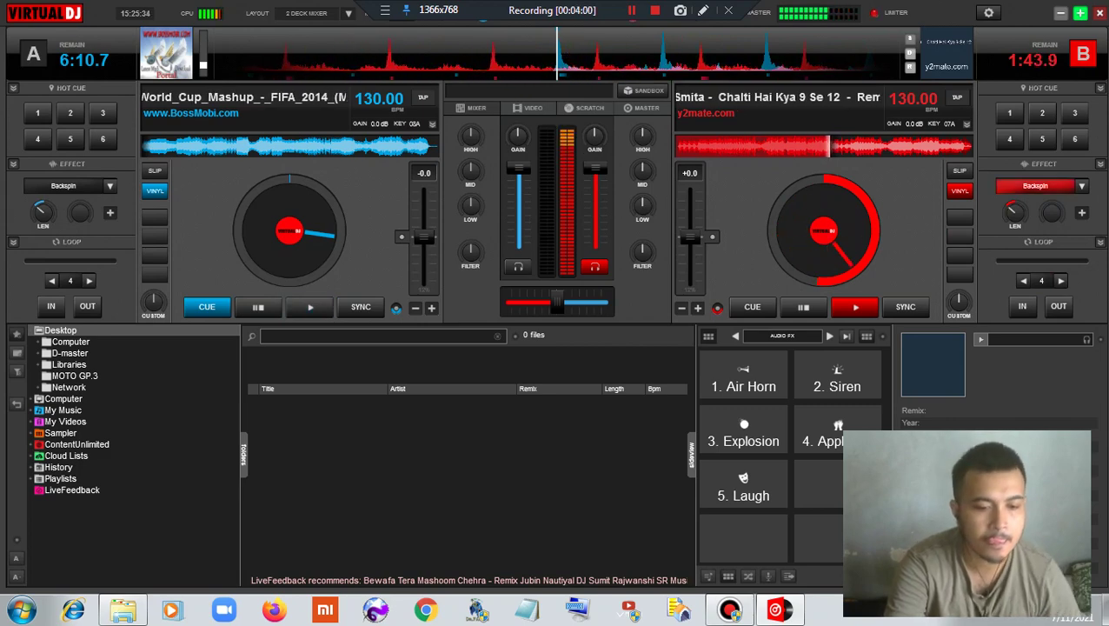
key(space)
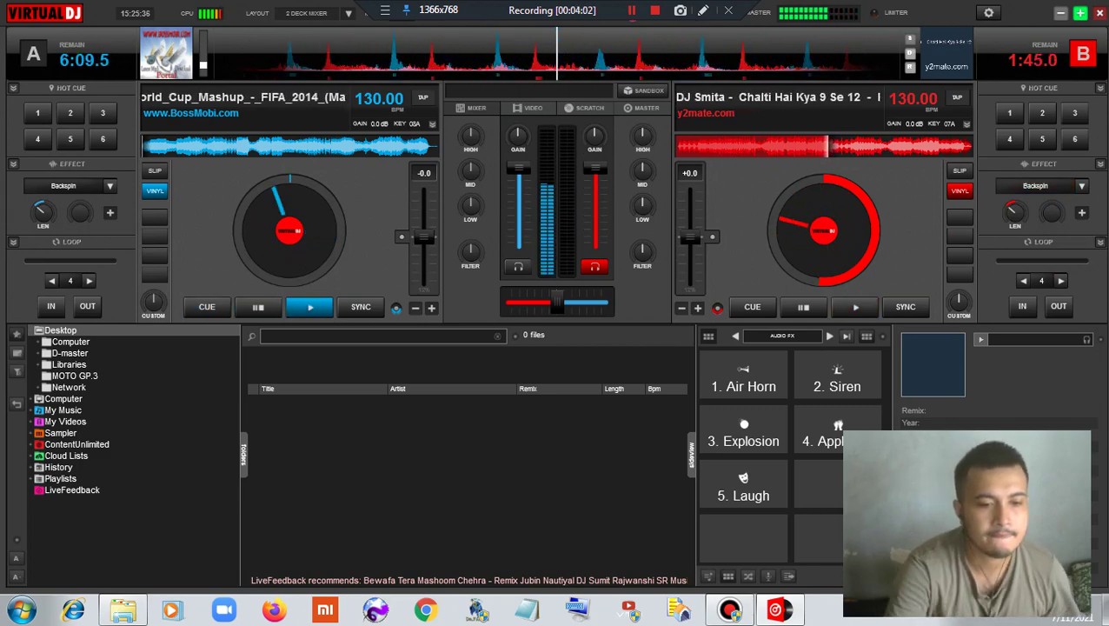
click(166, 146)
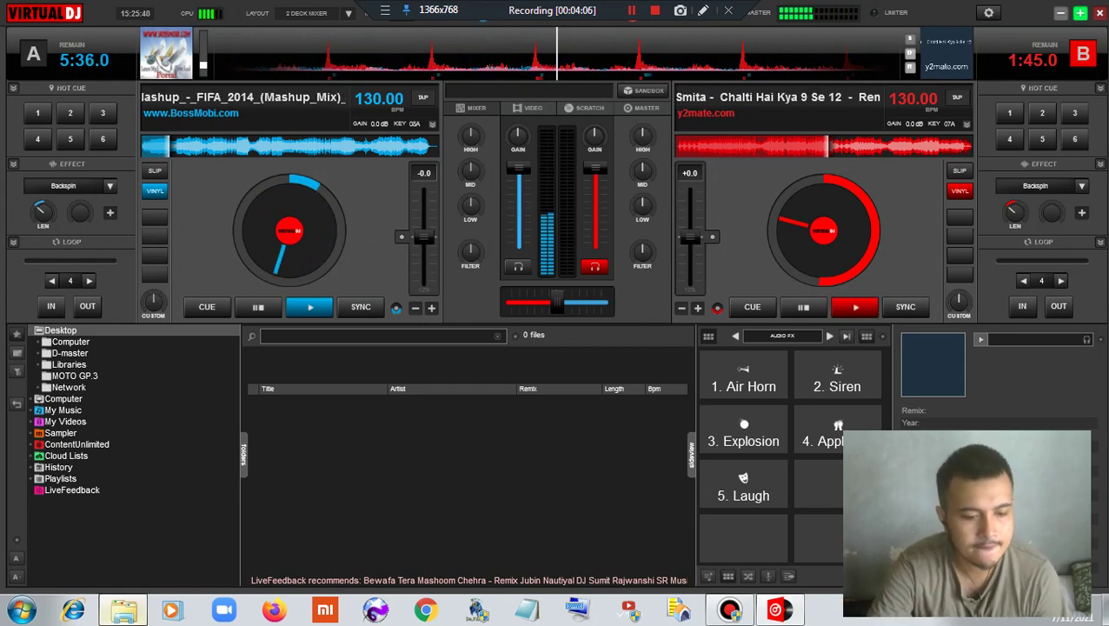
Load the Tu Shayar Hai Dj Saurabh remix from the sei audio folder onto deck B and minimize the folder window.
click(123, 610)
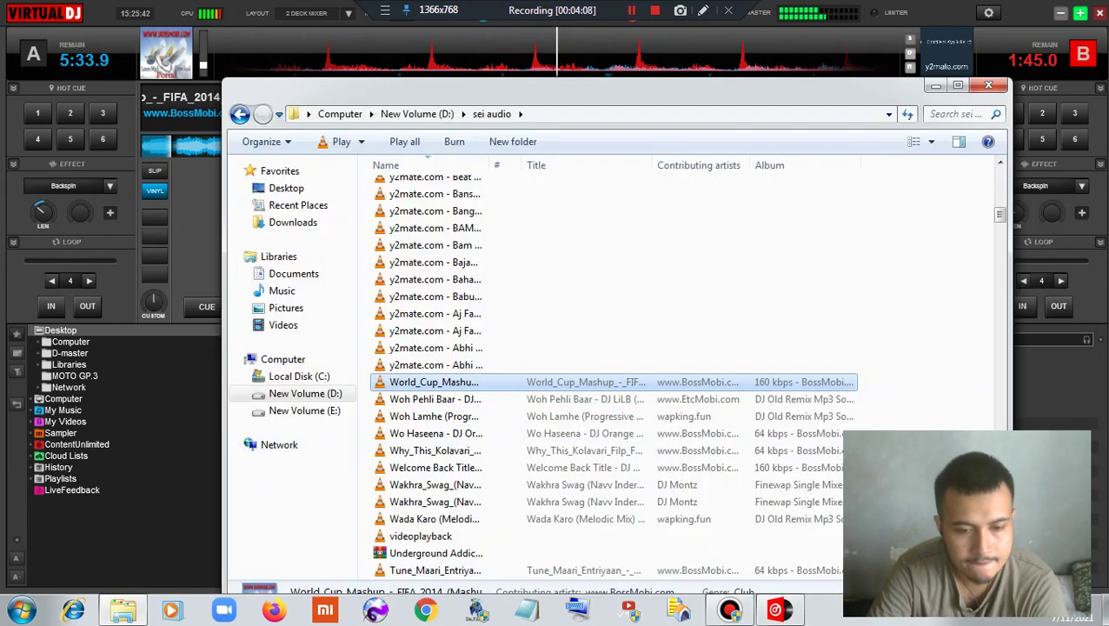
drag(504, 86, 302, 98)
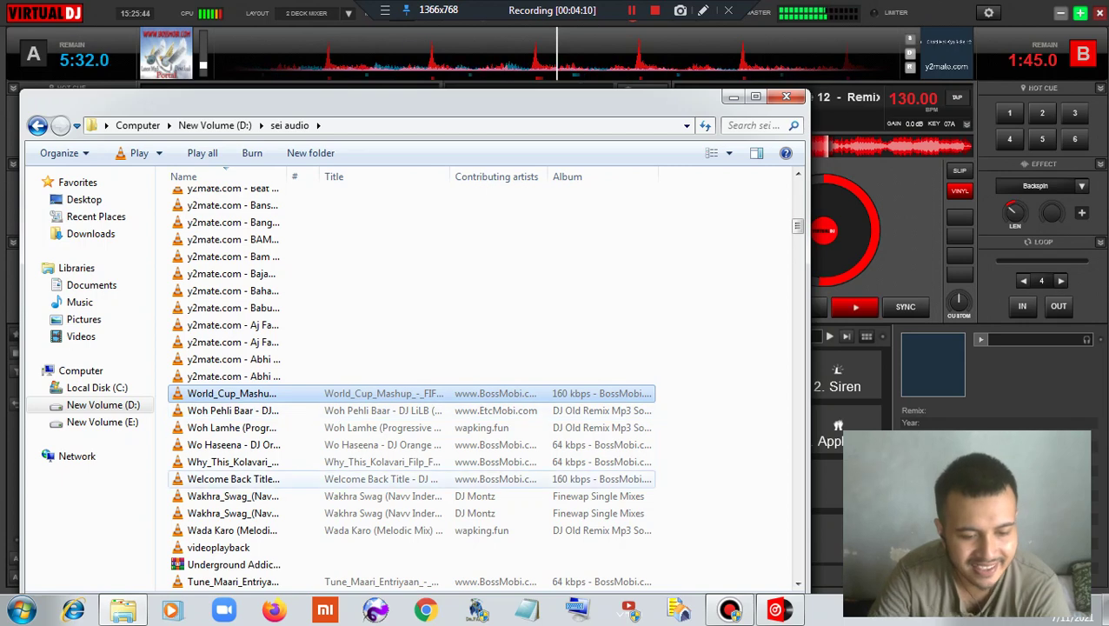
click(259, 464)
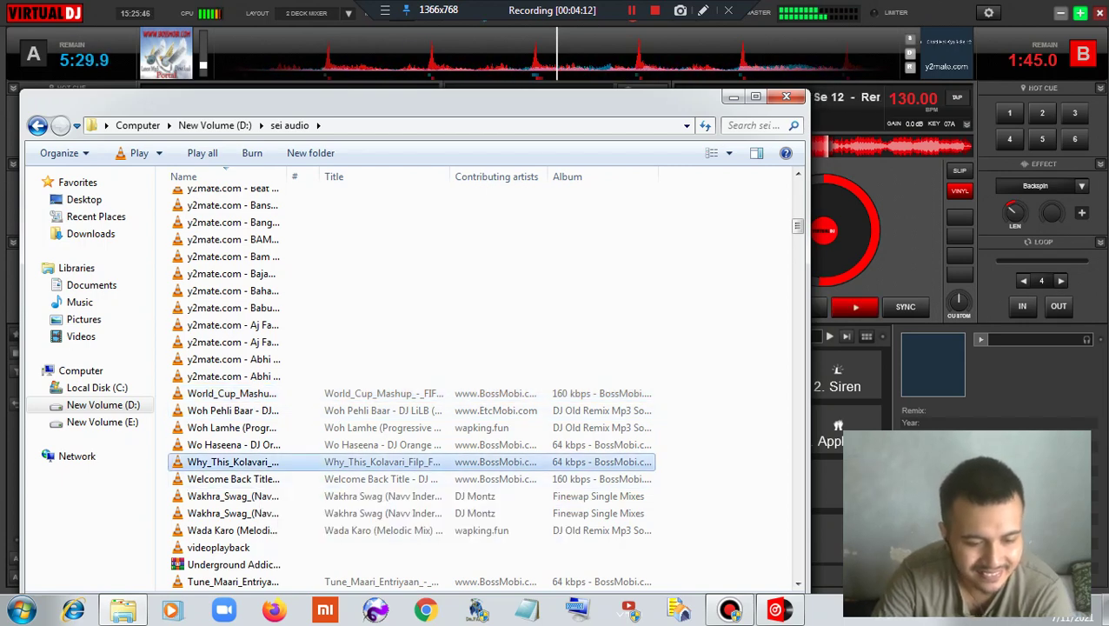
scroll(252, 478, down, 4)
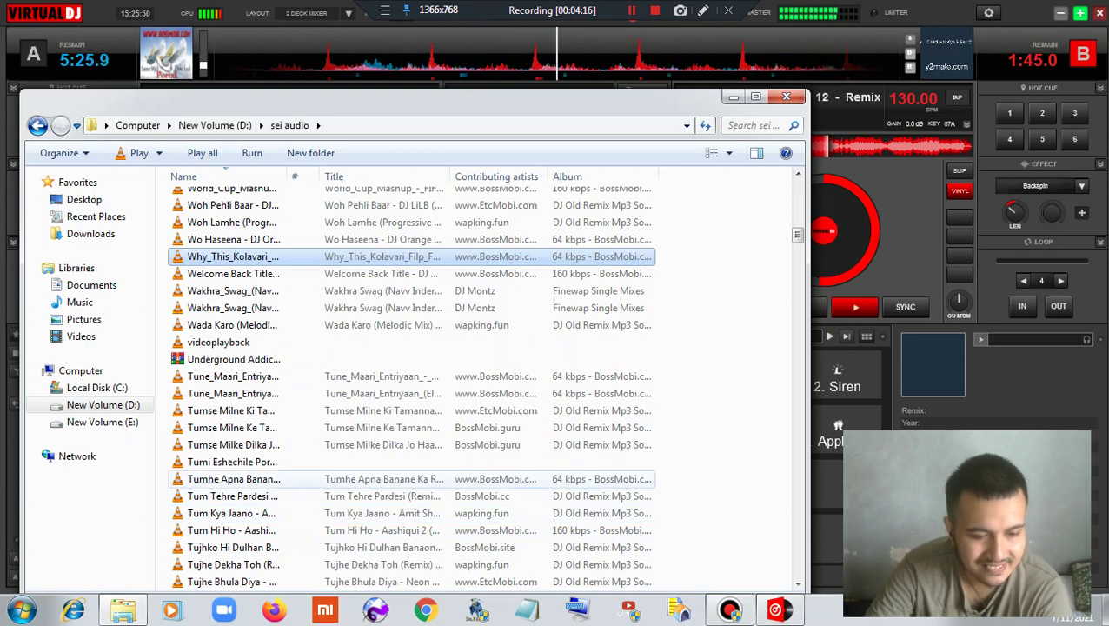
scroll(252, 473, down, 3)
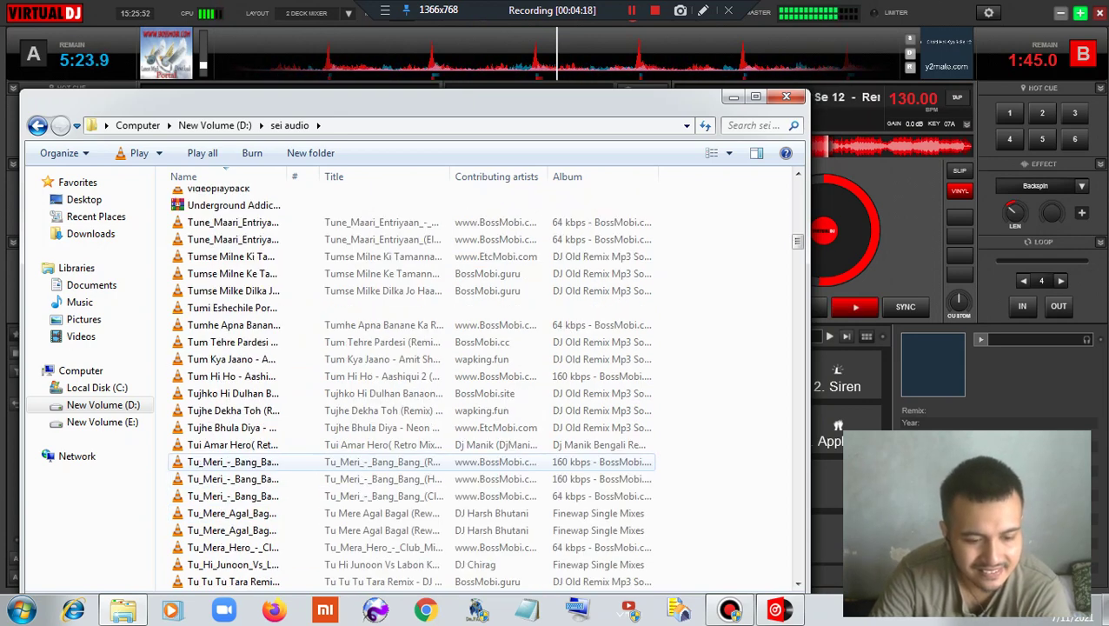
scroll(235, 461, down, 1)
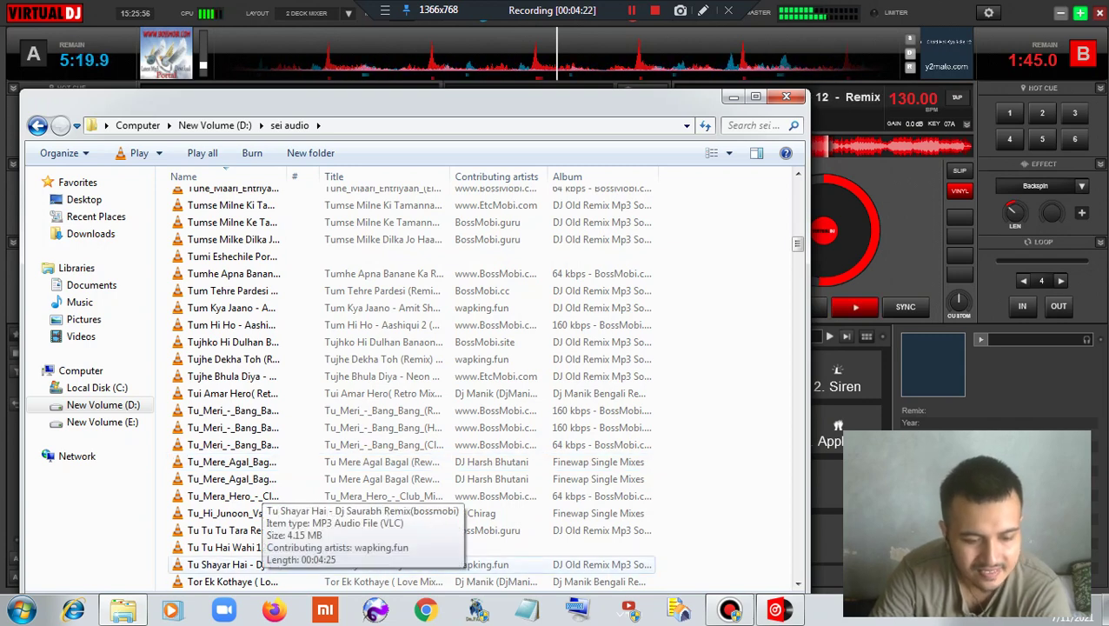
click(261, 565)
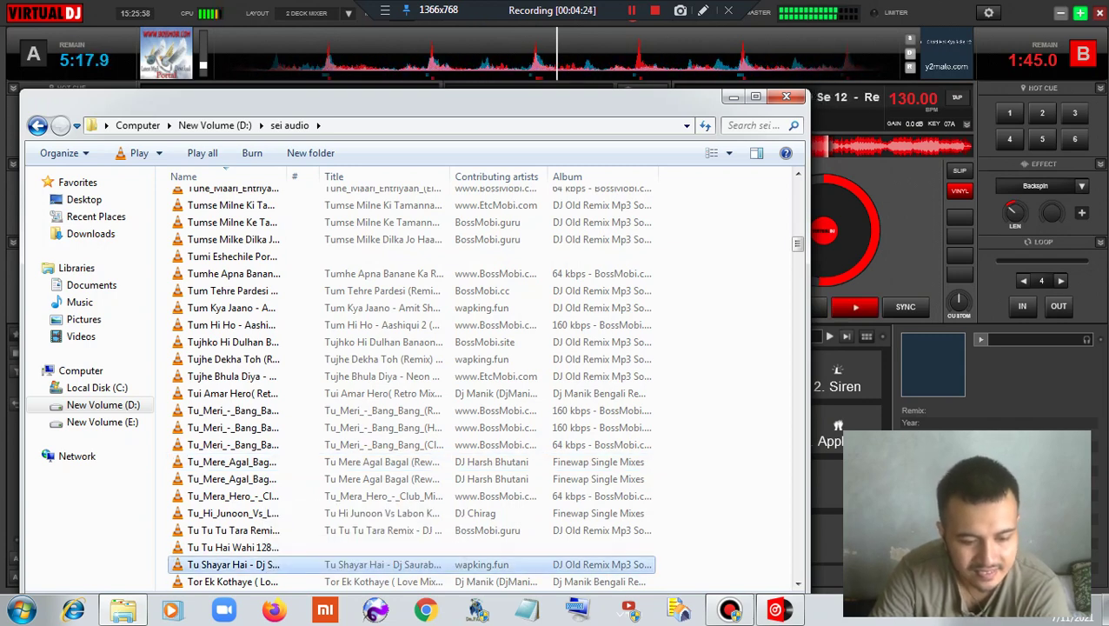
drag(260, 565, 847, 231)
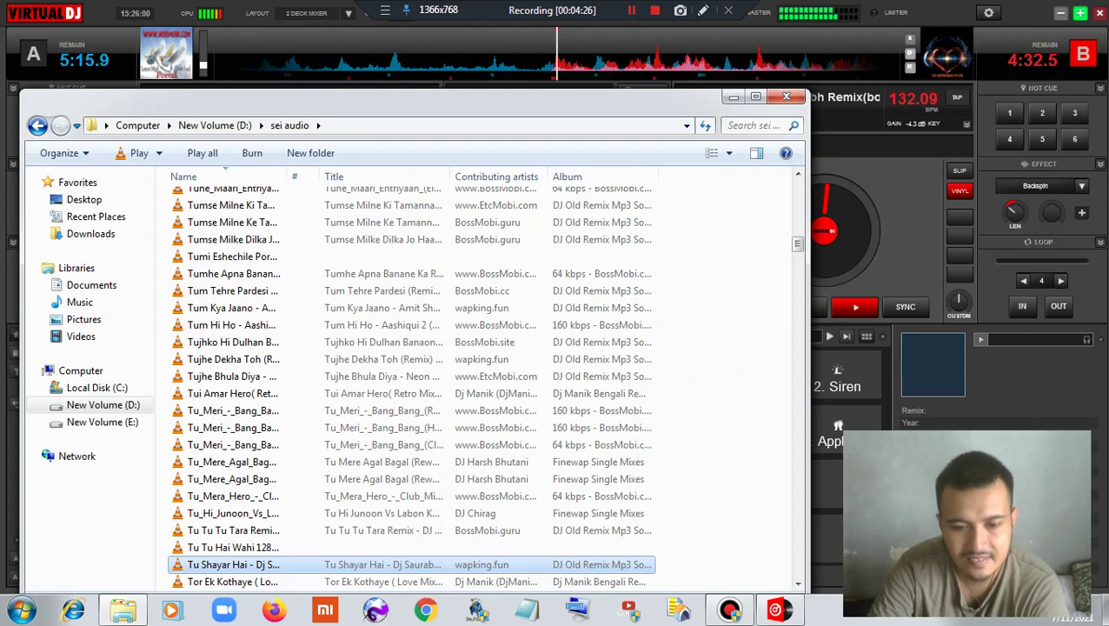
click(733, 96)
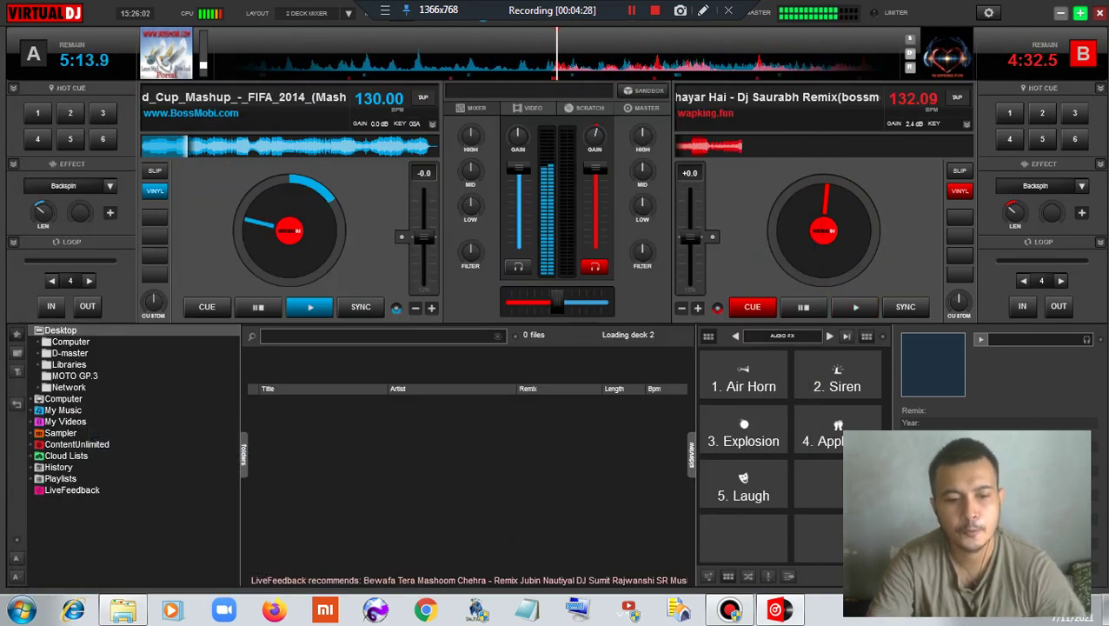
Trigger the Air Horn, Siren and Explosion samples over the World_Cup_Mashup playing on deck A.
click(747, 382)
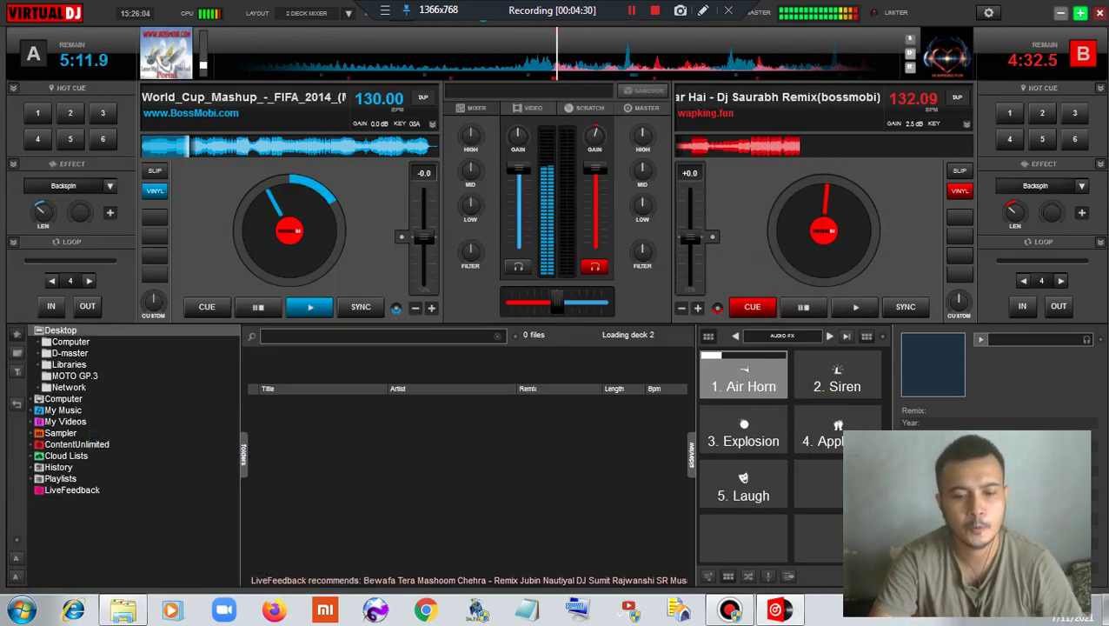
click(837, 378)
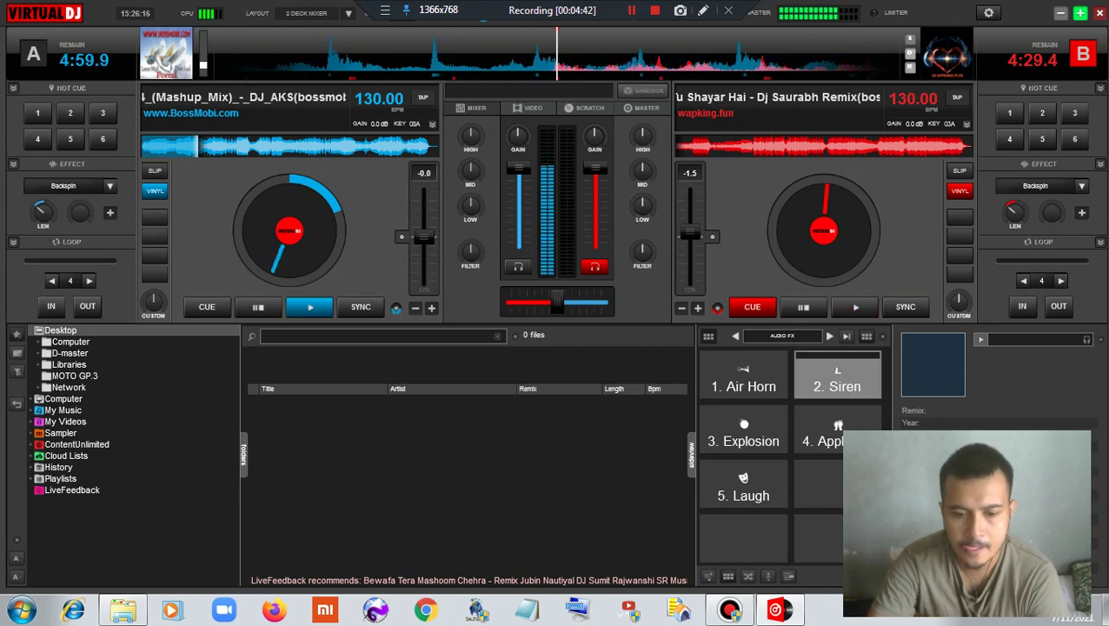
key(3)
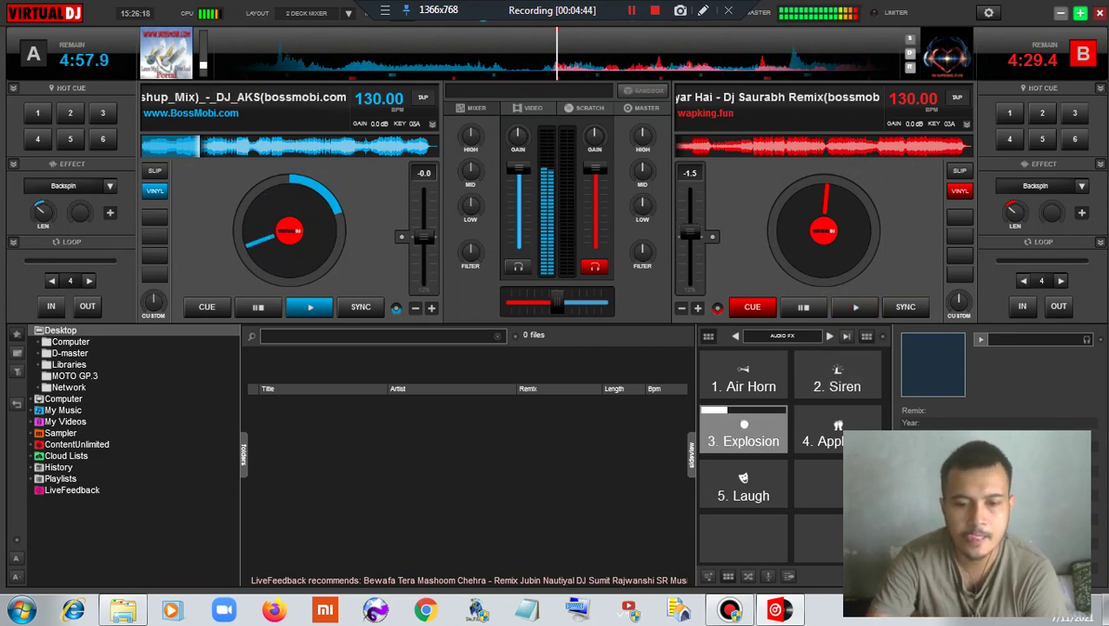
Skip past the intro of Tu Shayar Hai on deck B, start it playing and end deck A's track with the Backspin effect.
click(696, 146)
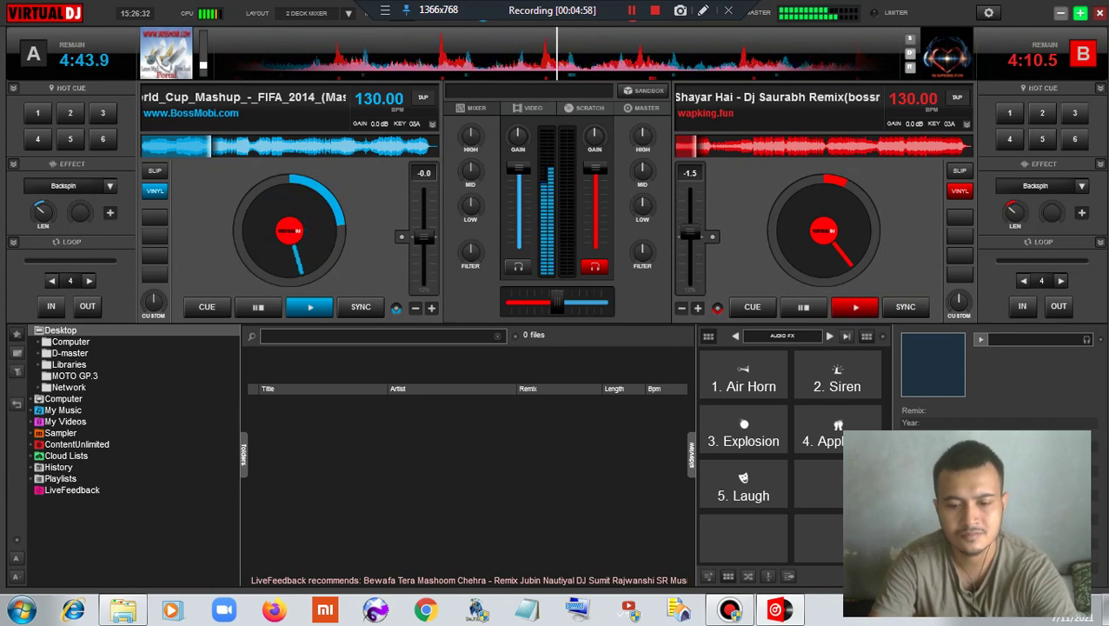
key(2)
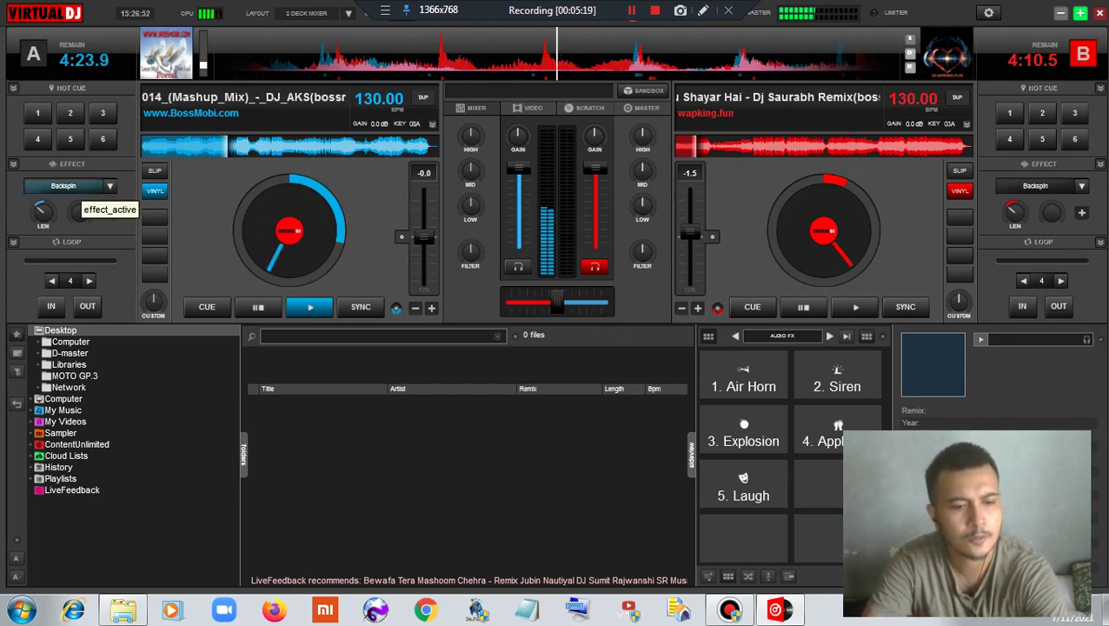
key(space)
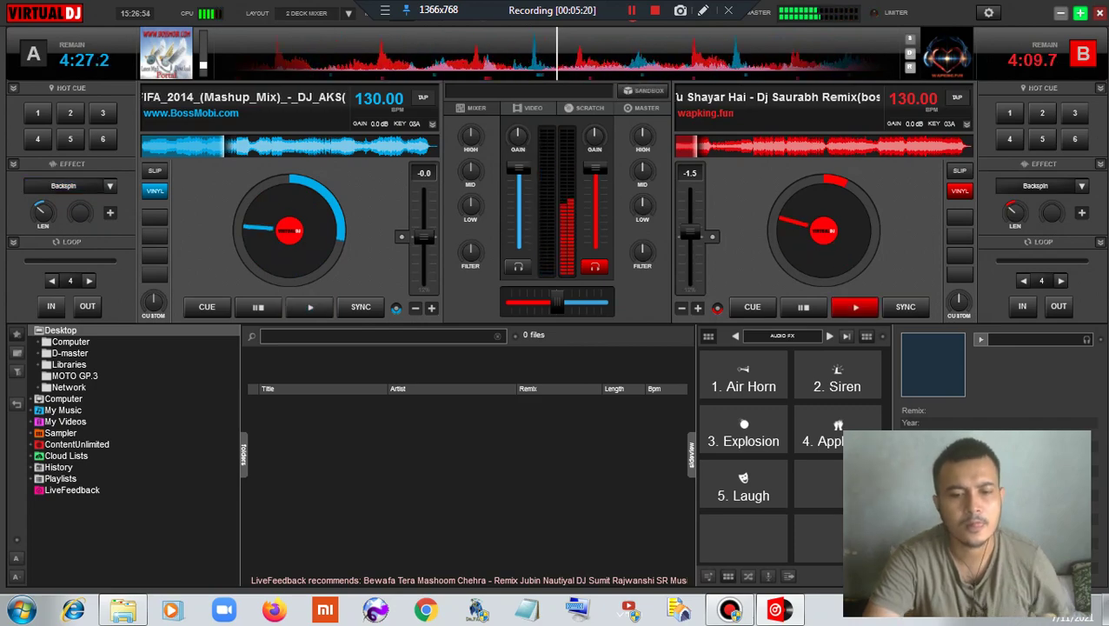
Load the Tirchi Topi Waale DJ VKS And DJ Montz track from the sei audio folder onto deck A and minimize the folder window.
click(123, 611)
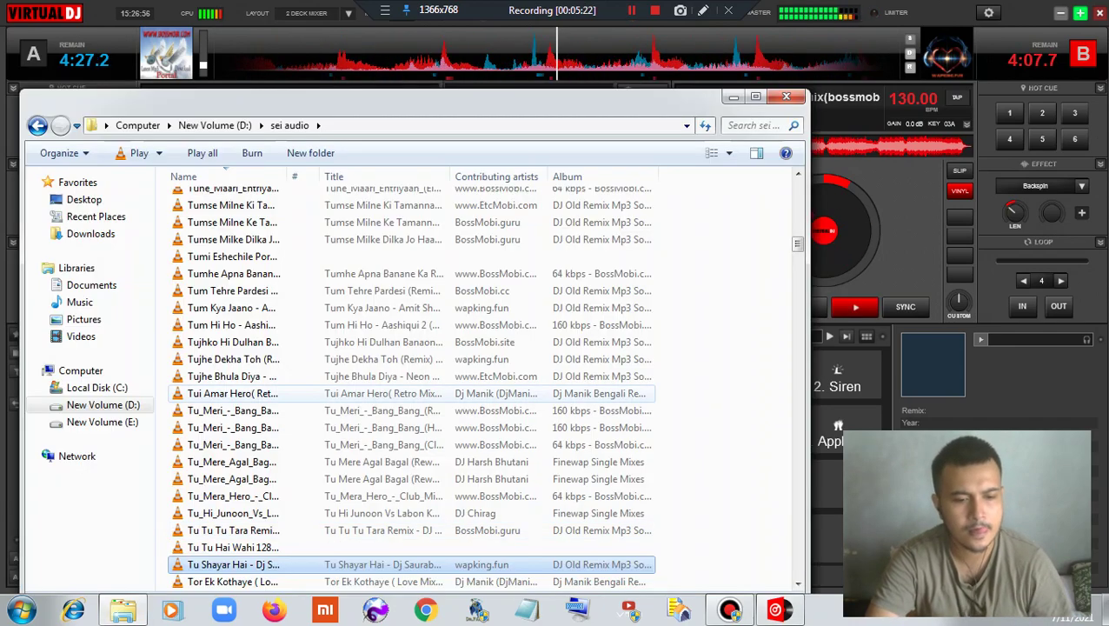
scroll(252, 500, down, 4)
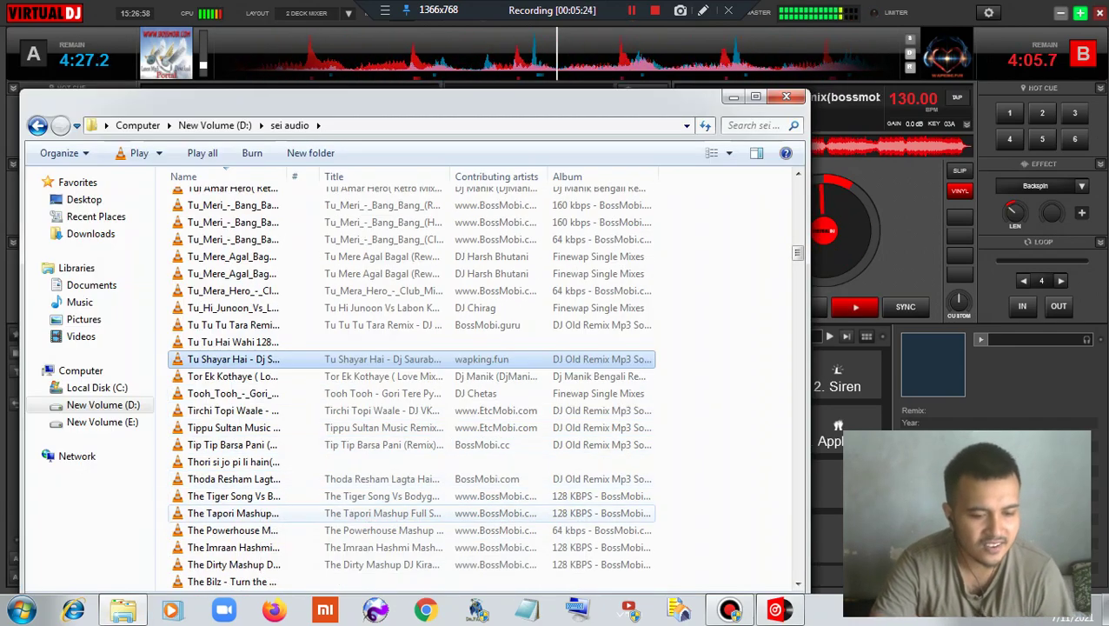
drag(347, 99, 669, 57)
drag(542, 371, 300, 221)
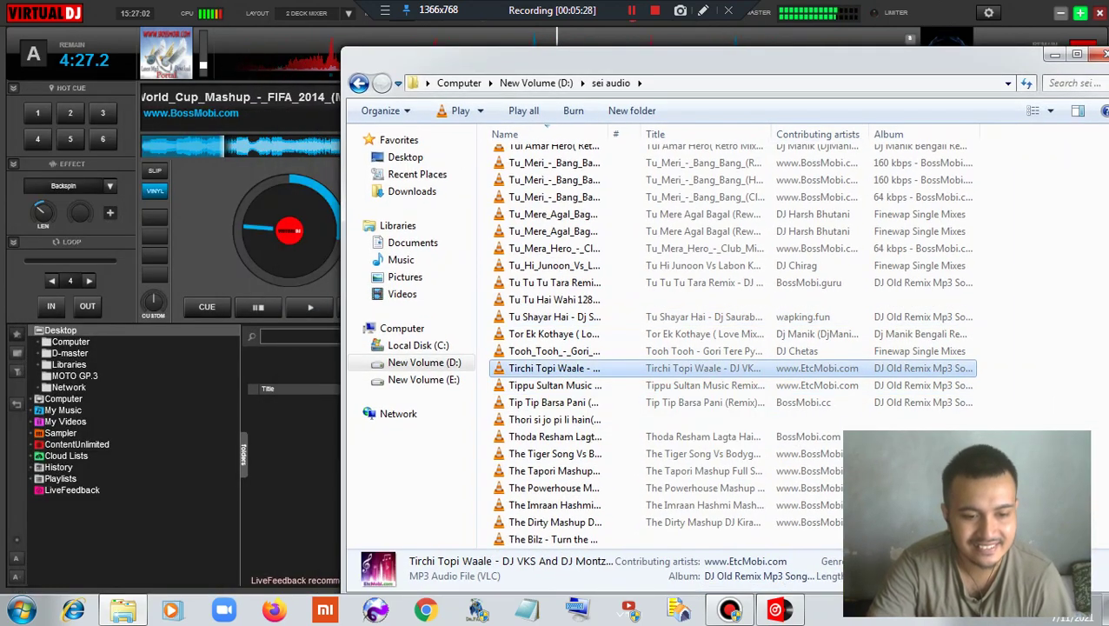
click(1055, 55)
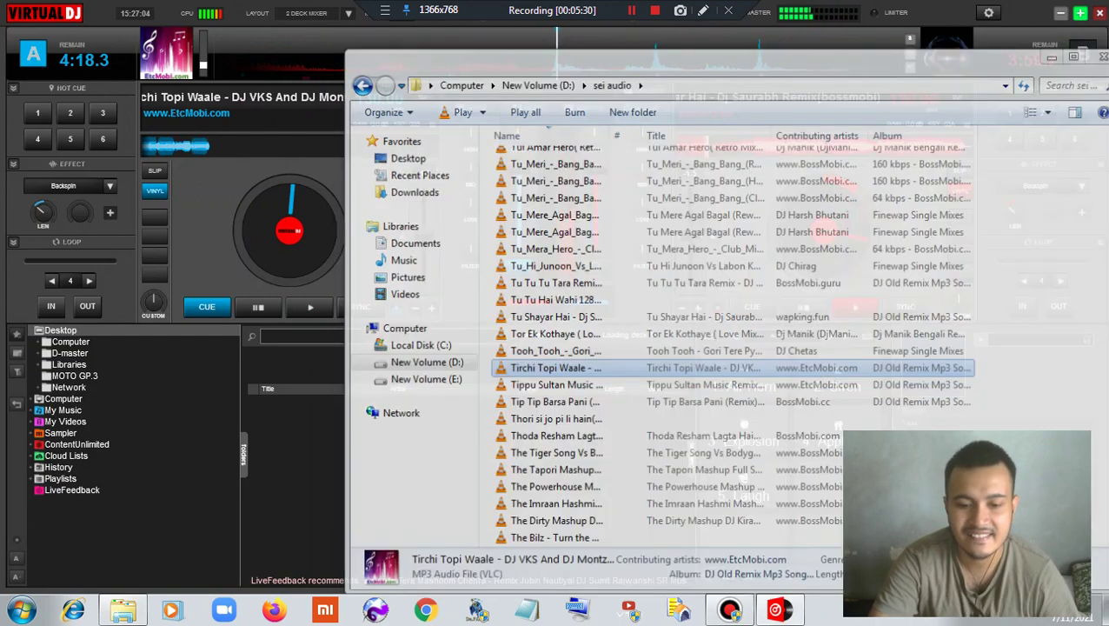
Trigger the Siren, Explosion and Air Horn samples repeatedly over the Tu Shayar Hai remix playing on deck B.
click(837, 375)
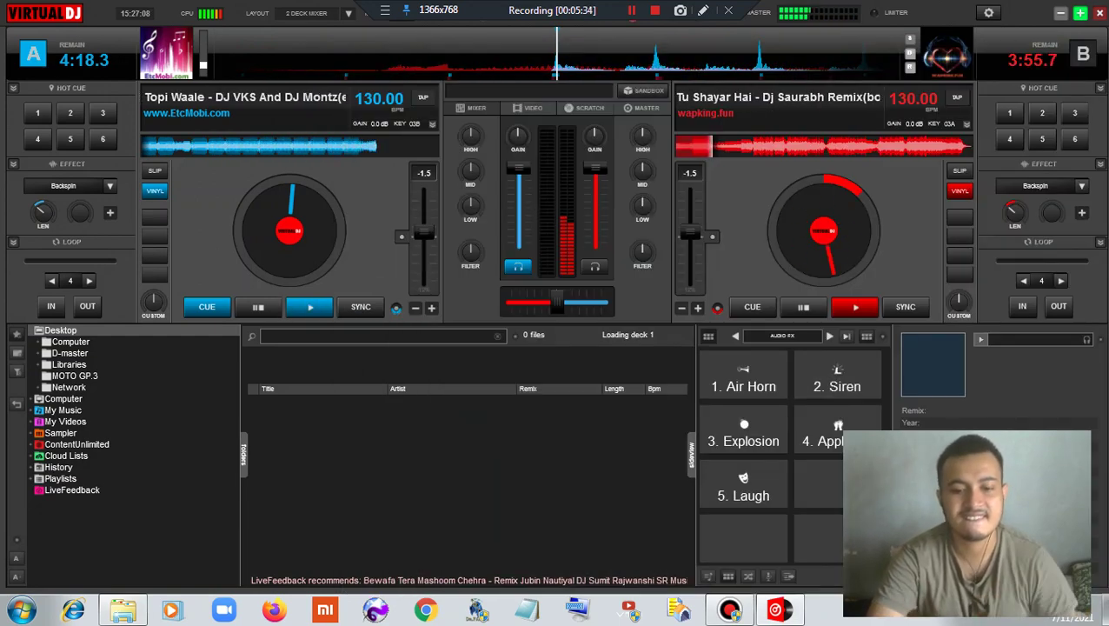
click(743, 429)
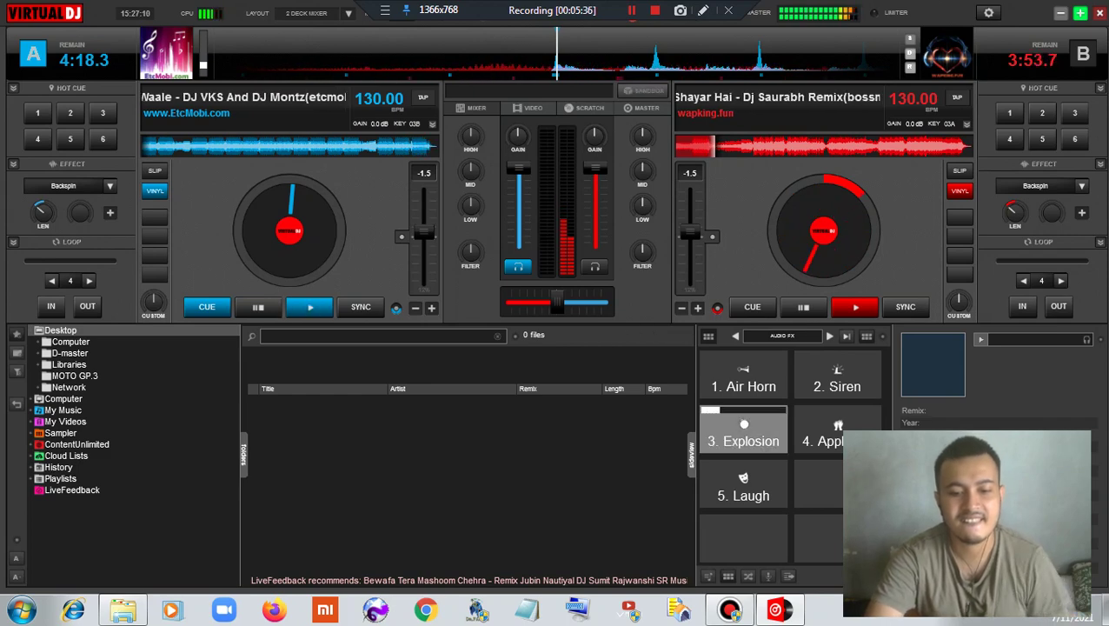
click(743, 376)
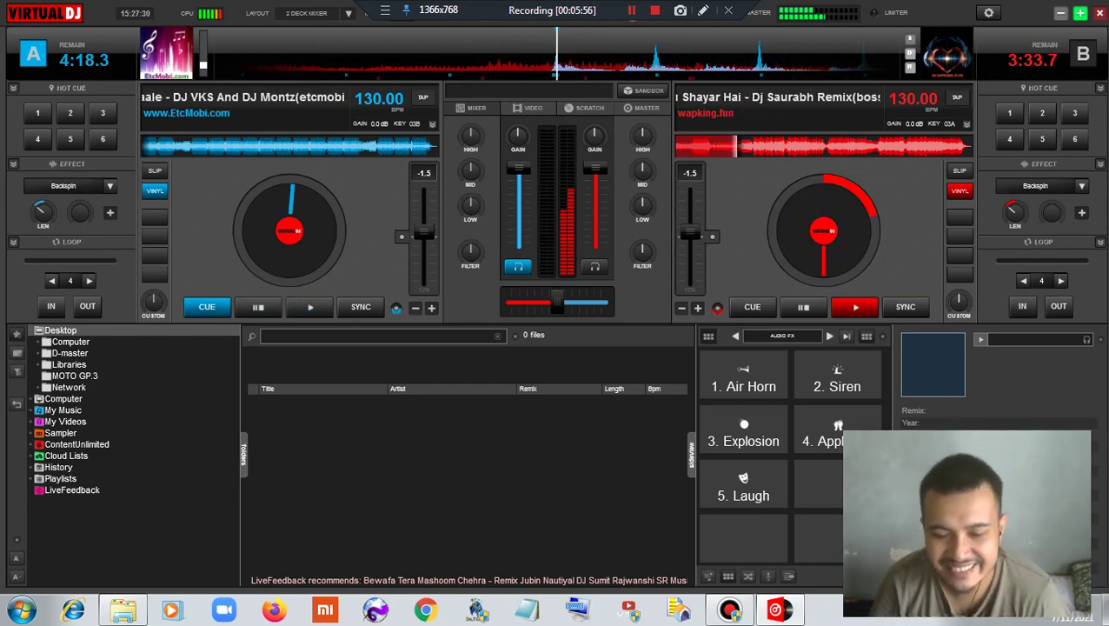
click(743, 376)
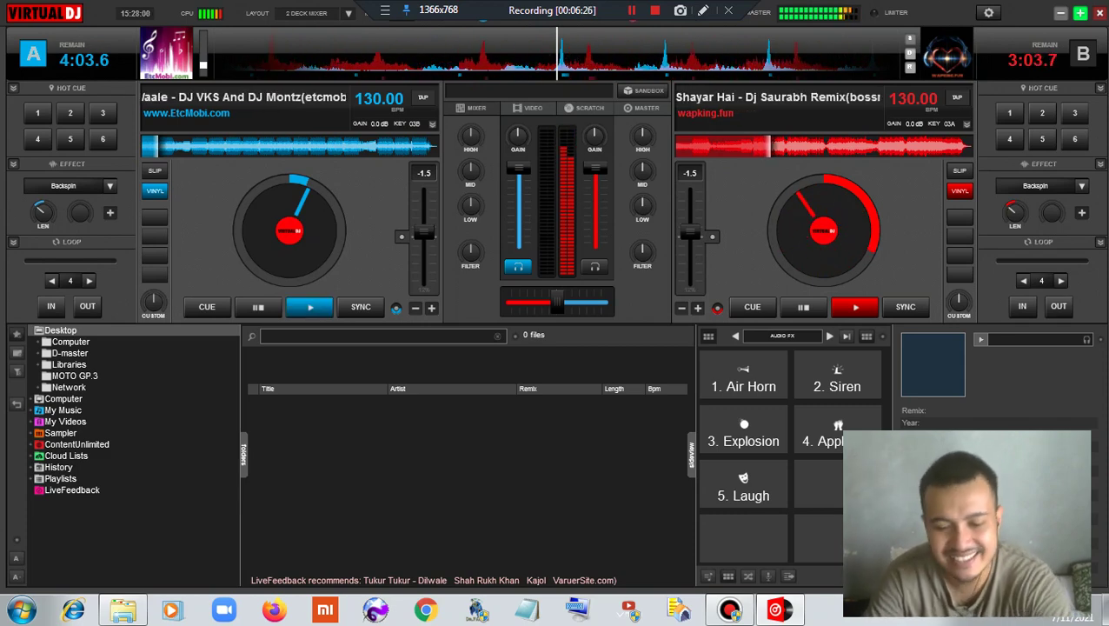
click(856, 383)
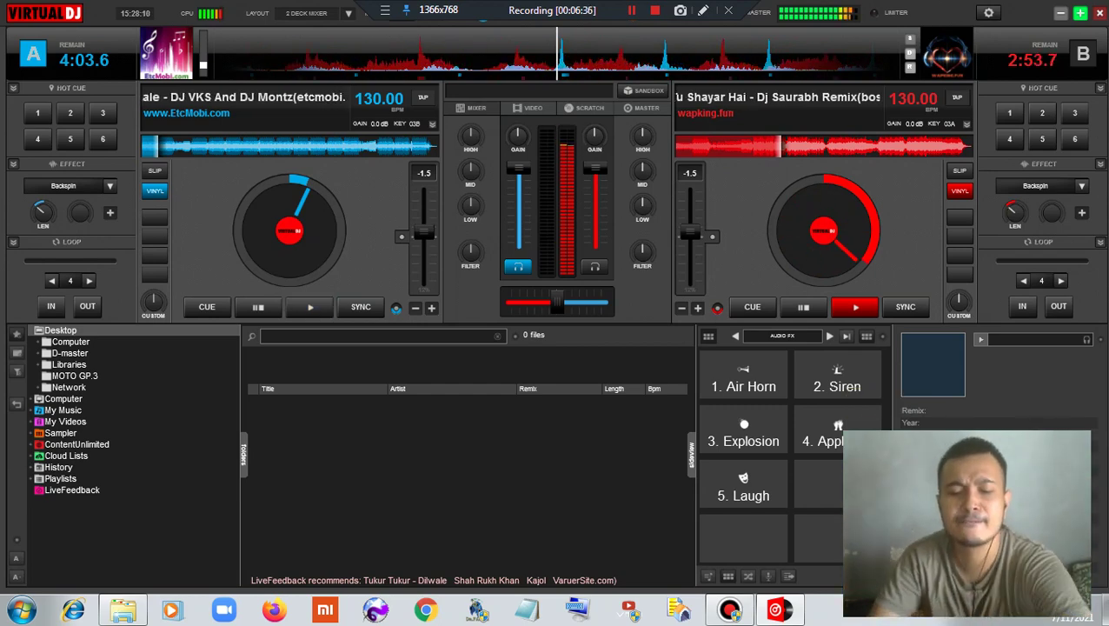
click(743, 430)
click(837, 376)
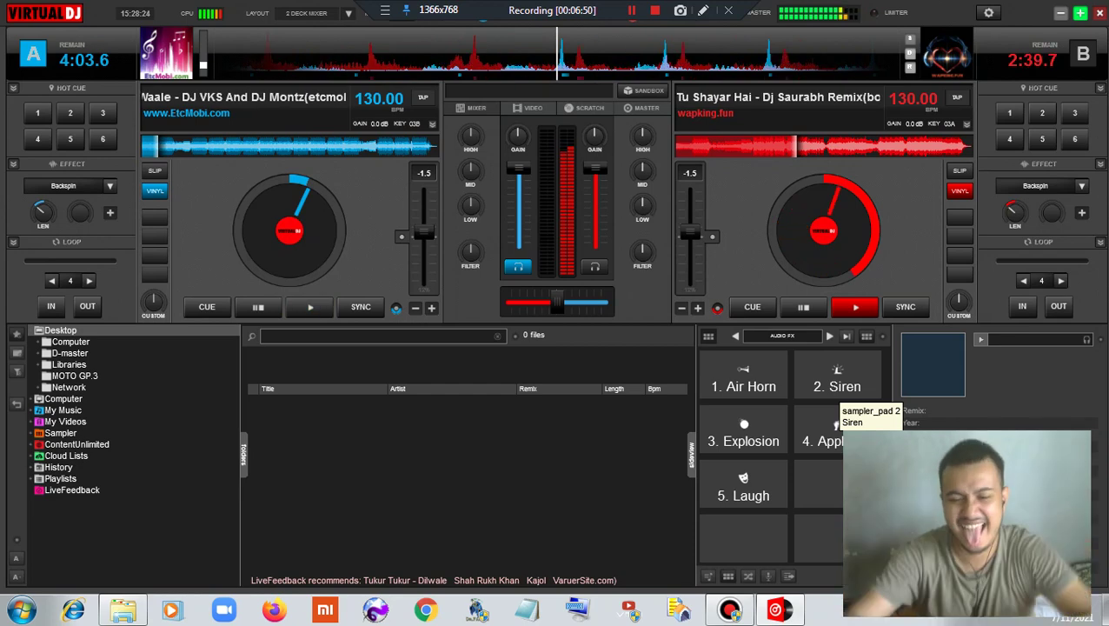
End Tu Shayar Hai on deck B with the Backspin effect and start Tirchi Topi Waale on deck A.
drag(796, 254, 827, 274)
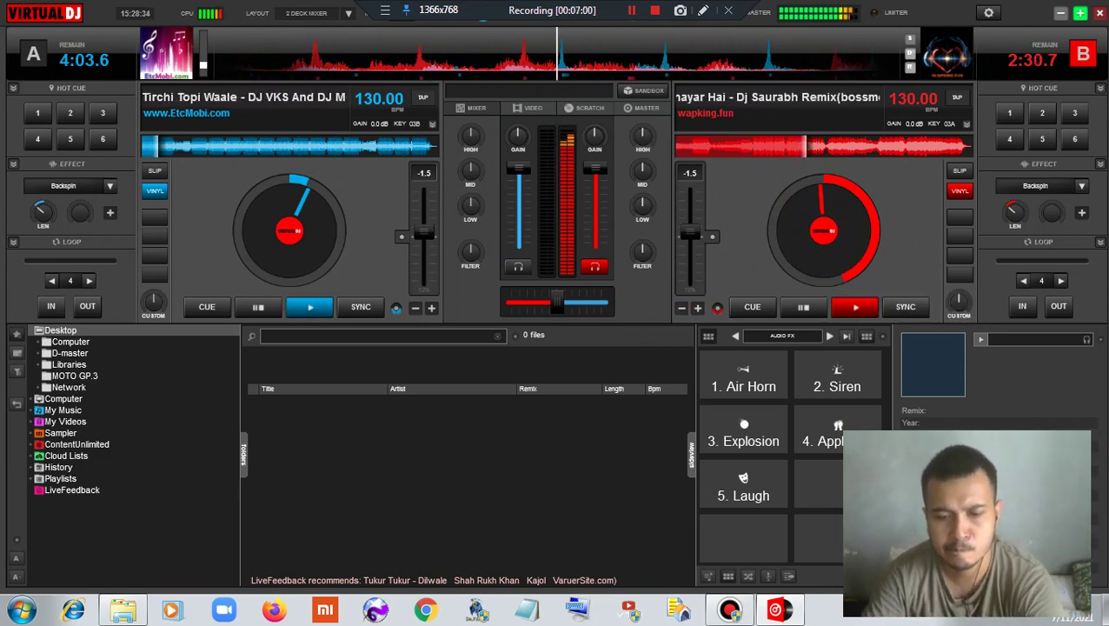
click(1034, 185)
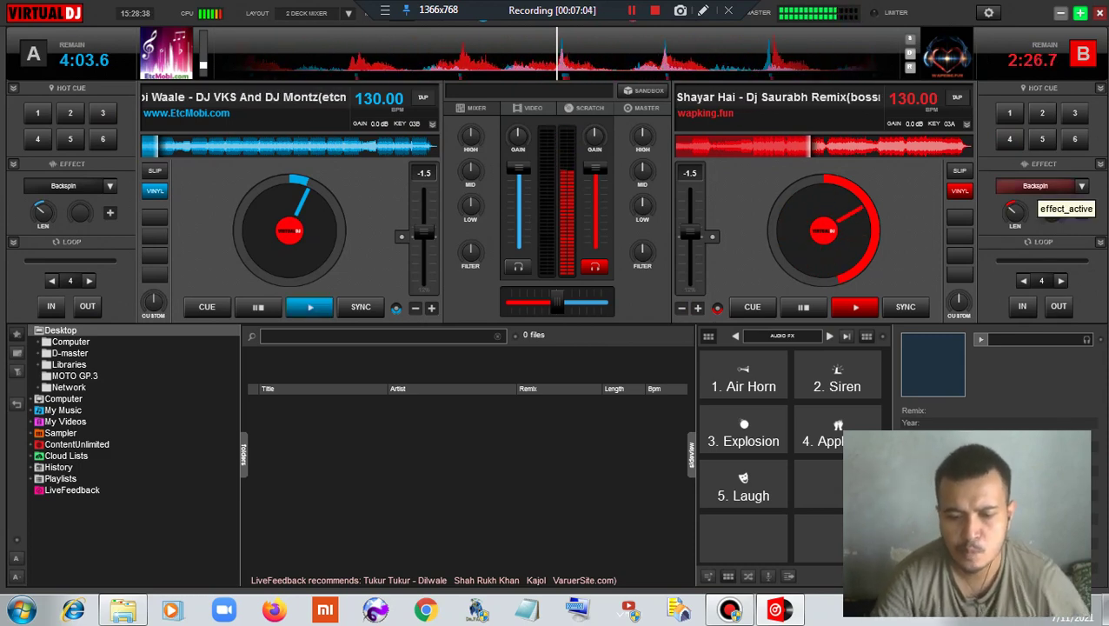
click(1033, 185)
click(1034, 186)
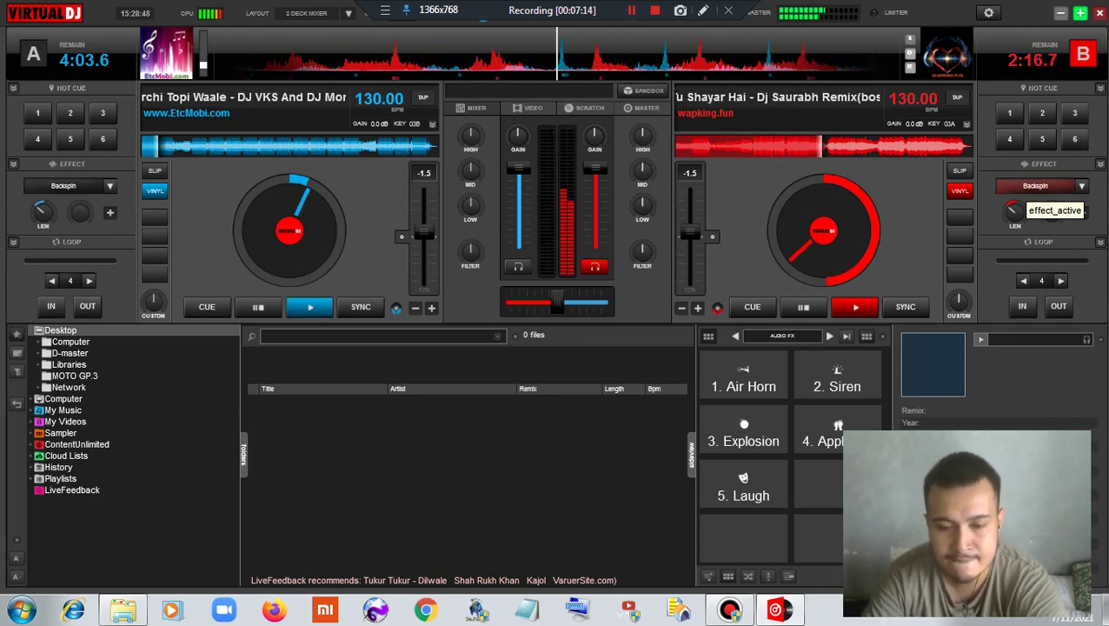
click(1029, 186)
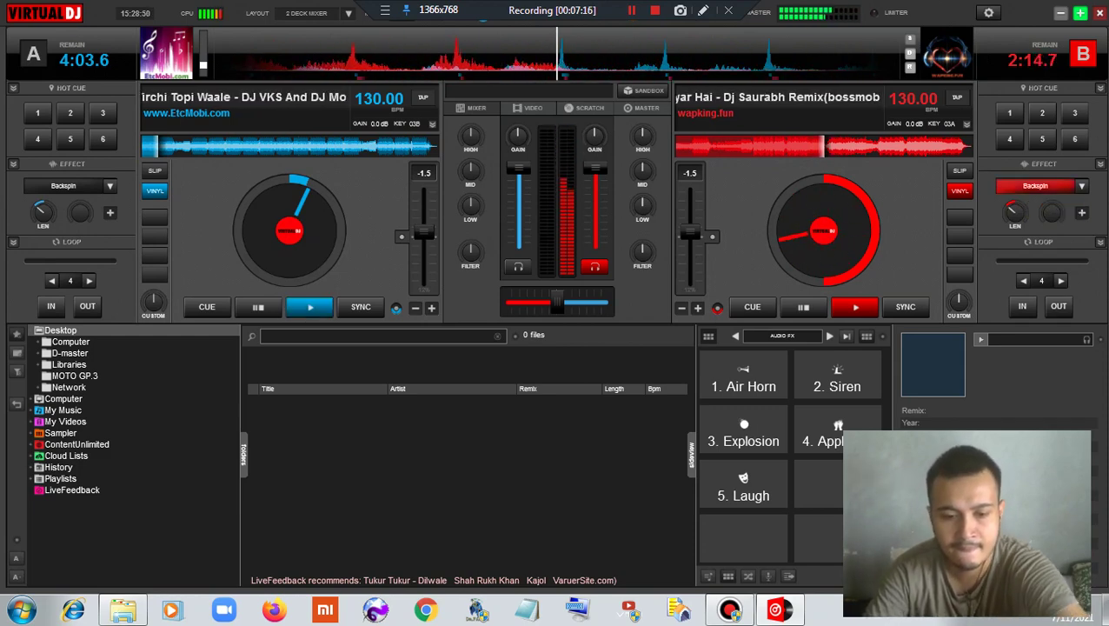
click(310, 306)
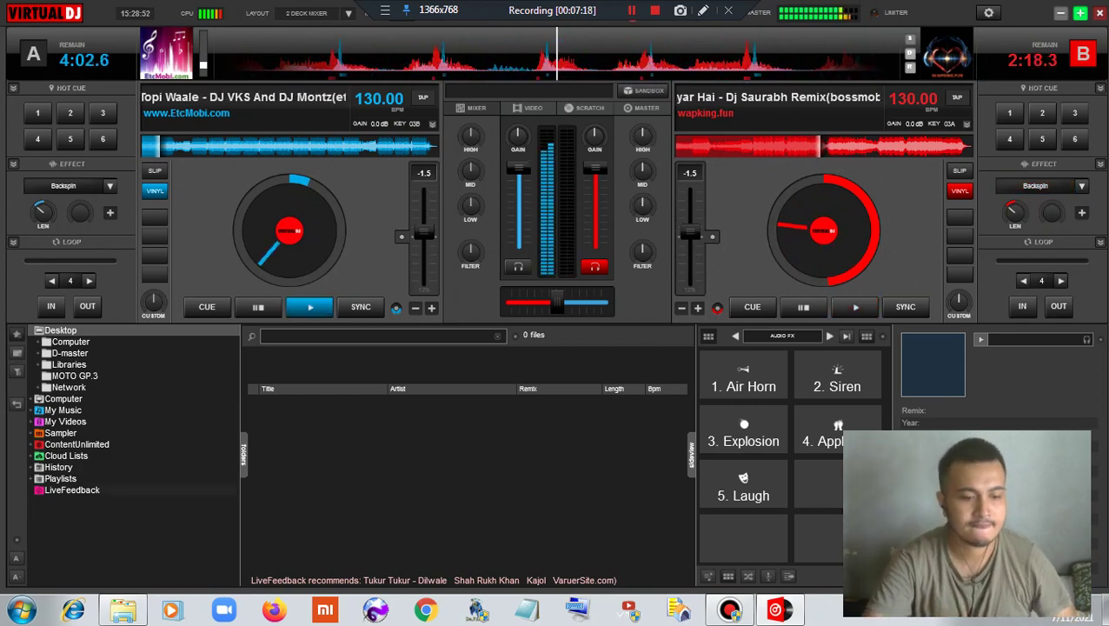
Load the Tu_Mera_Hero Club Mix from the sei audio folder onto deck B and minimize the folder window.
click(123, 610)
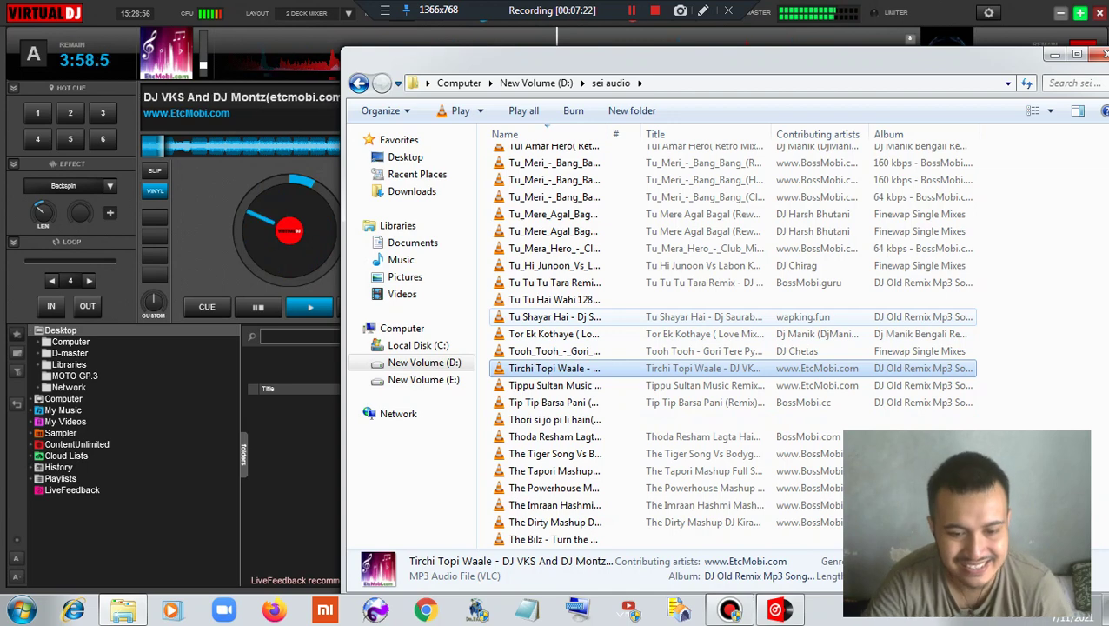
click(556, 248)
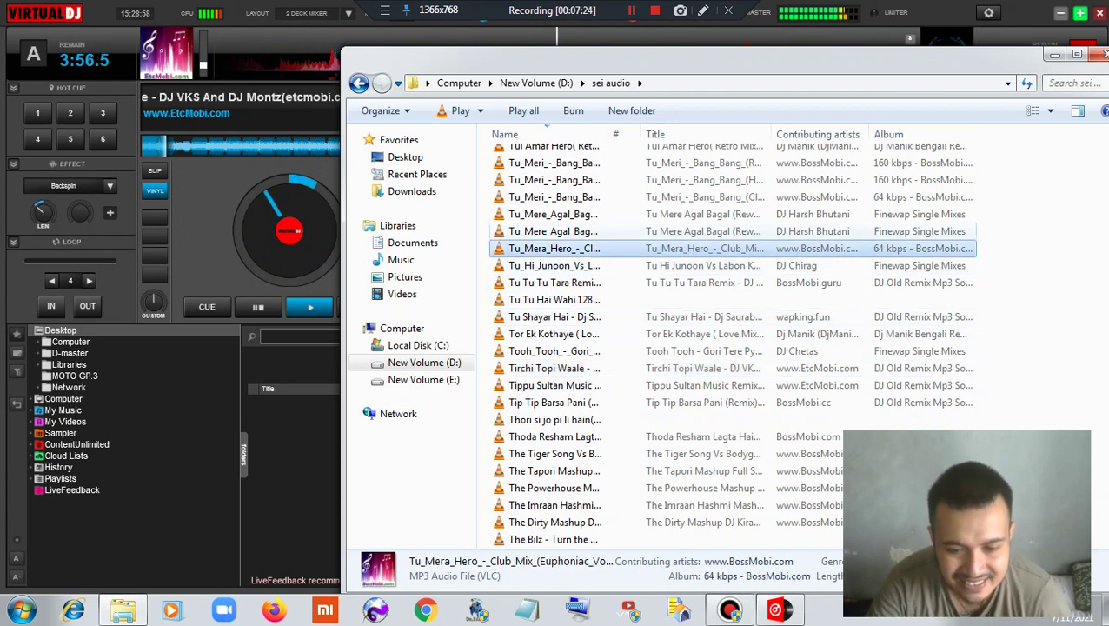
drag(695, 59, 443, 84)
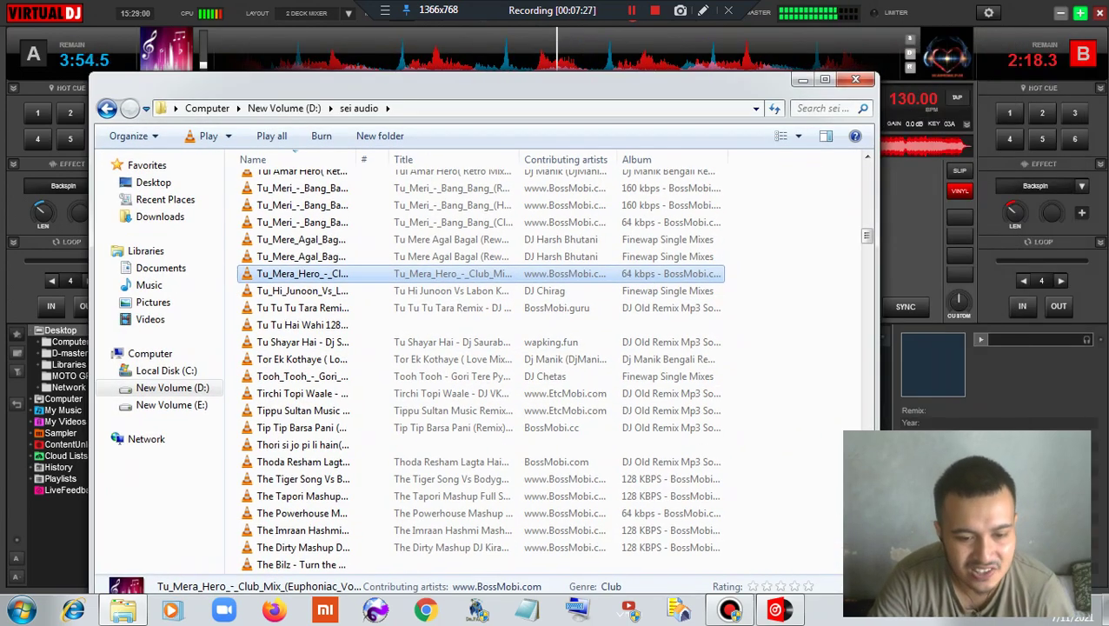
drag(452, 273, 918, 202)
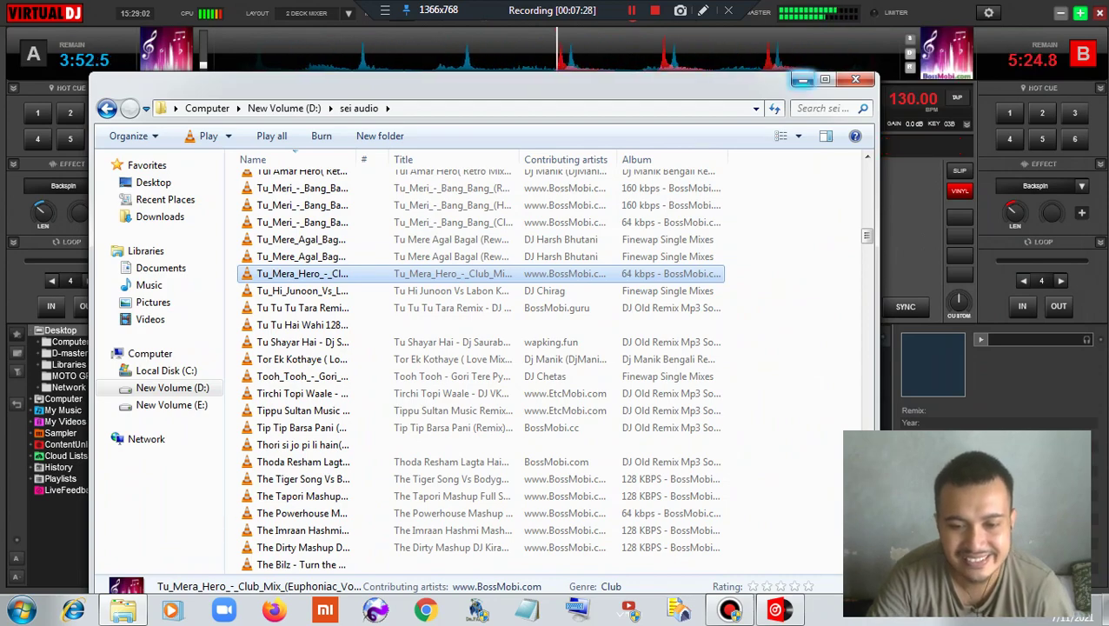
click(801, 79)
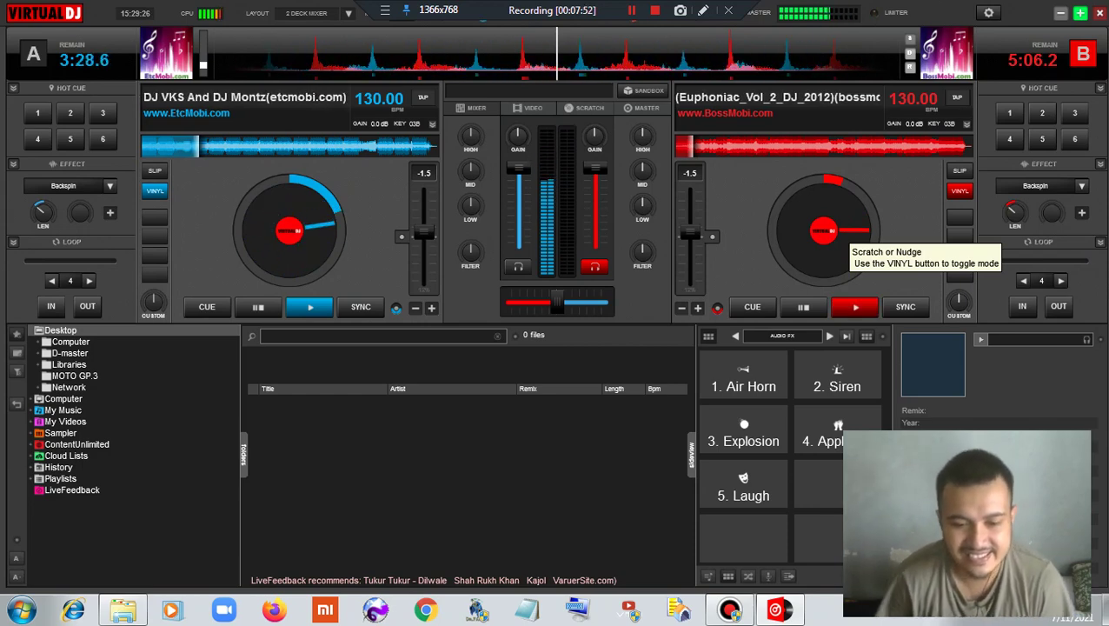
Layer the Explosion and Air Horn samples over Tirchi Topi Waale and switch from deck A to Tu Mera Hero on deck B with Backspin.
click(855, 307)
click(743, 429)
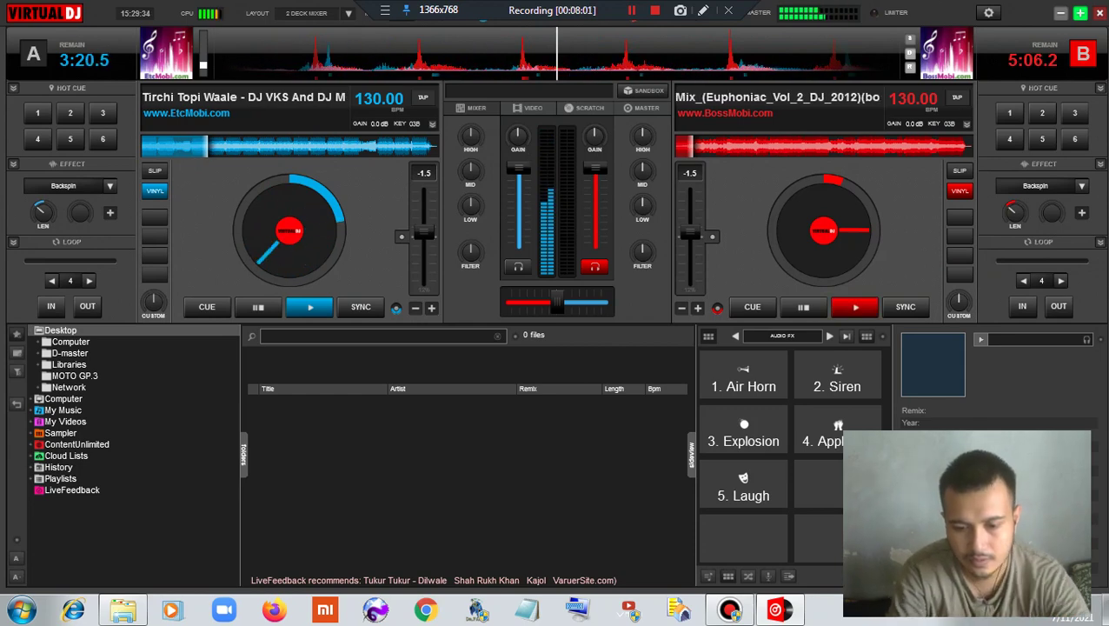
click(744, 375)
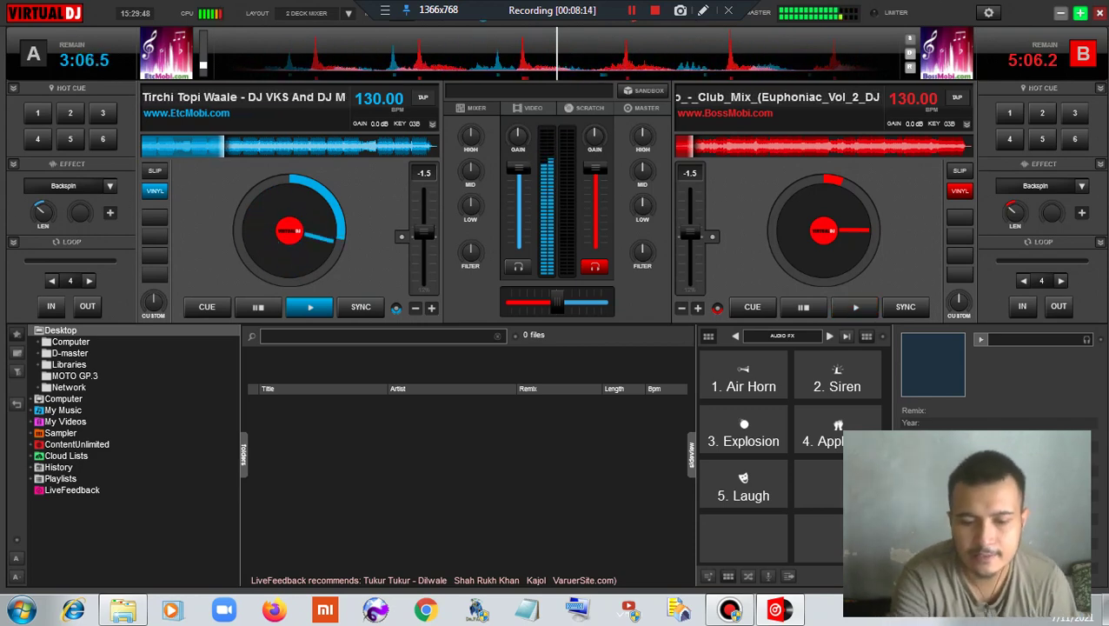
key(3)
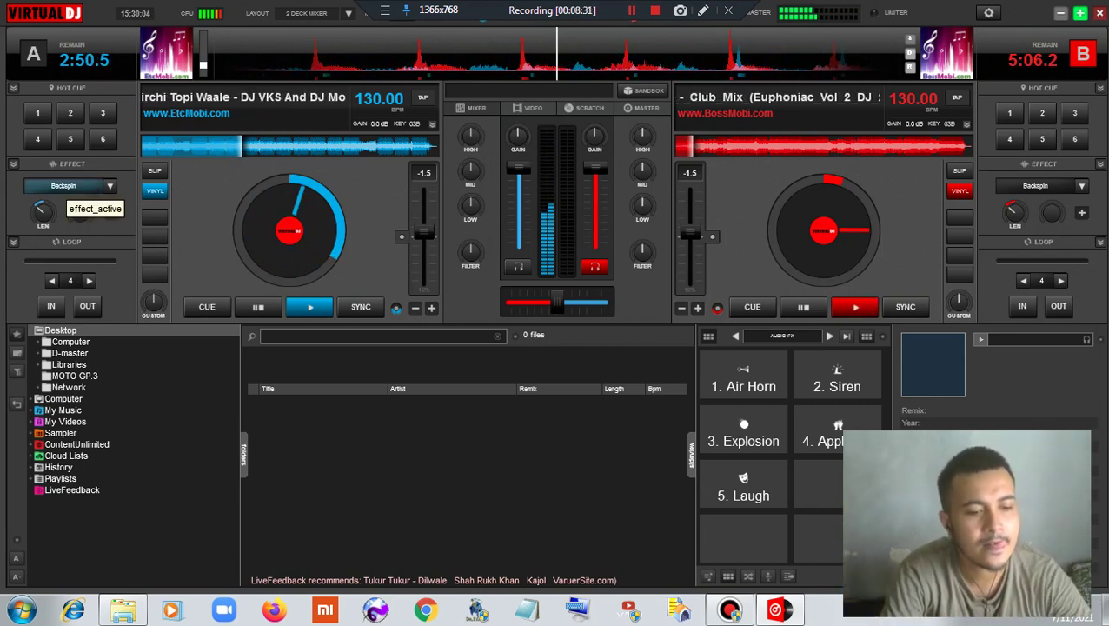
click(65, 186)
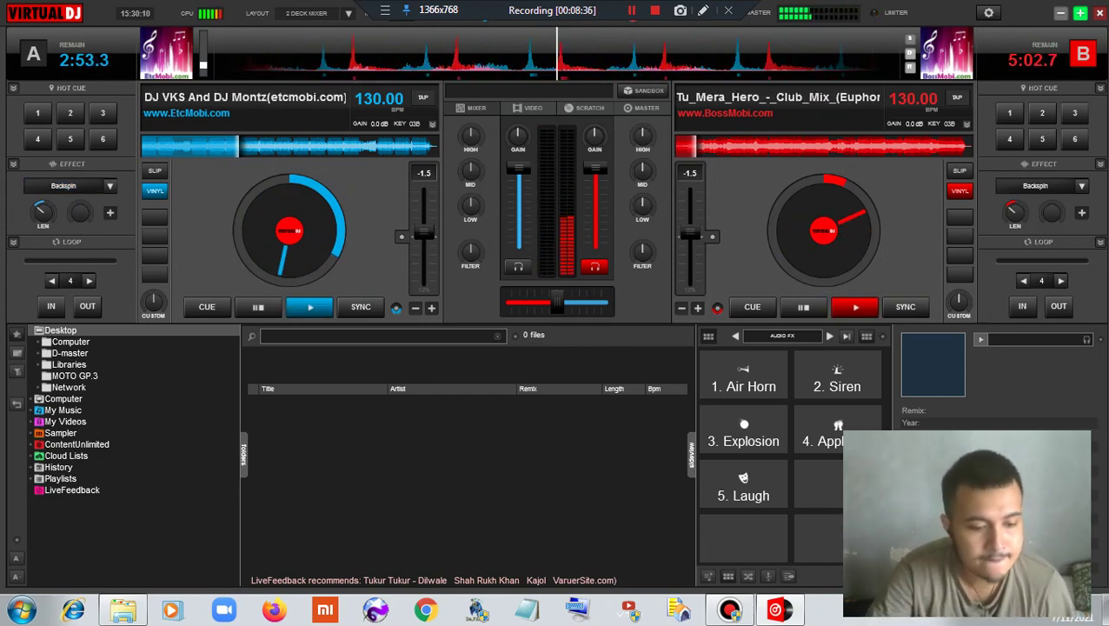
Load the Wada Karo (Melodic Mix) track from the sei audio folder onto deck A and minimize the folder window.
click(122, 610)
scroll(304, 393, up, 4)
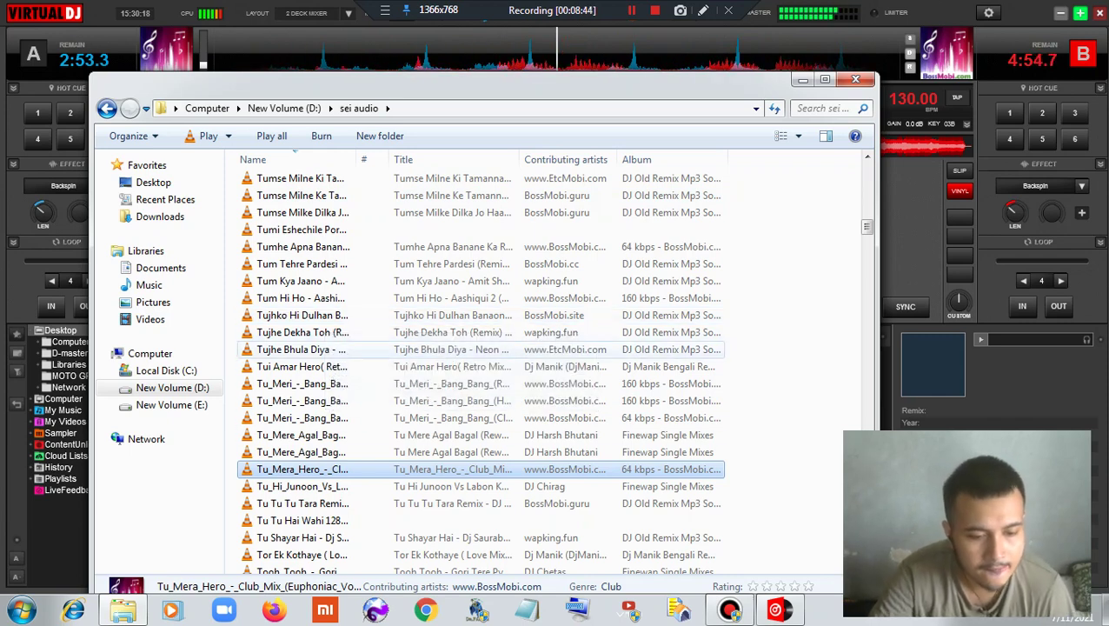
scroll(304, 348, up, 3)
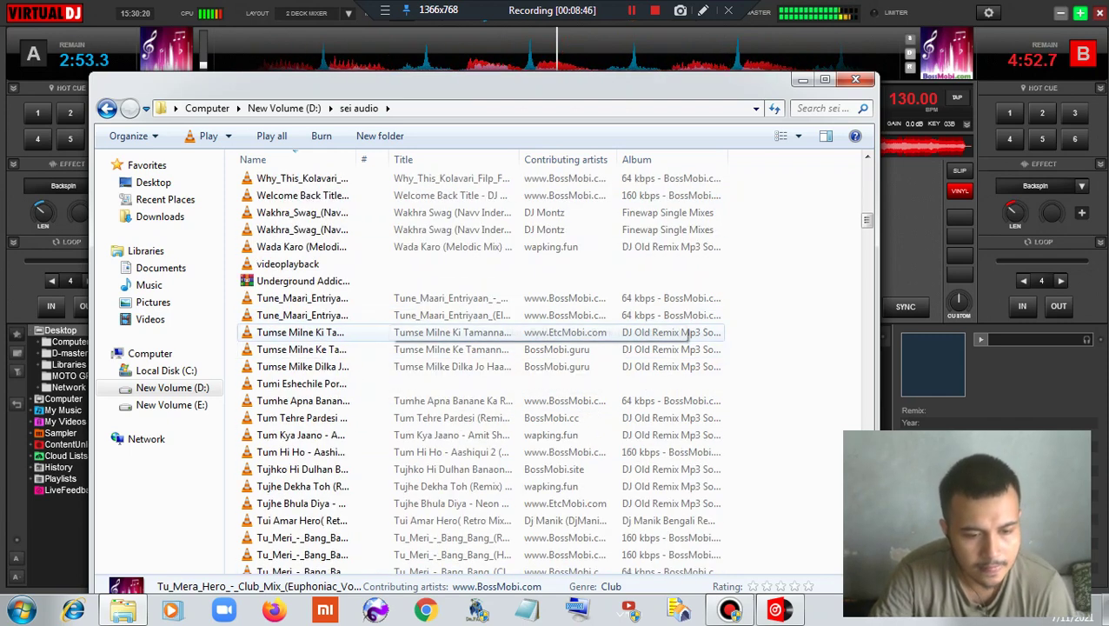
scroll(304, 315, up, 3)
scroll(305, 315, up, 1)
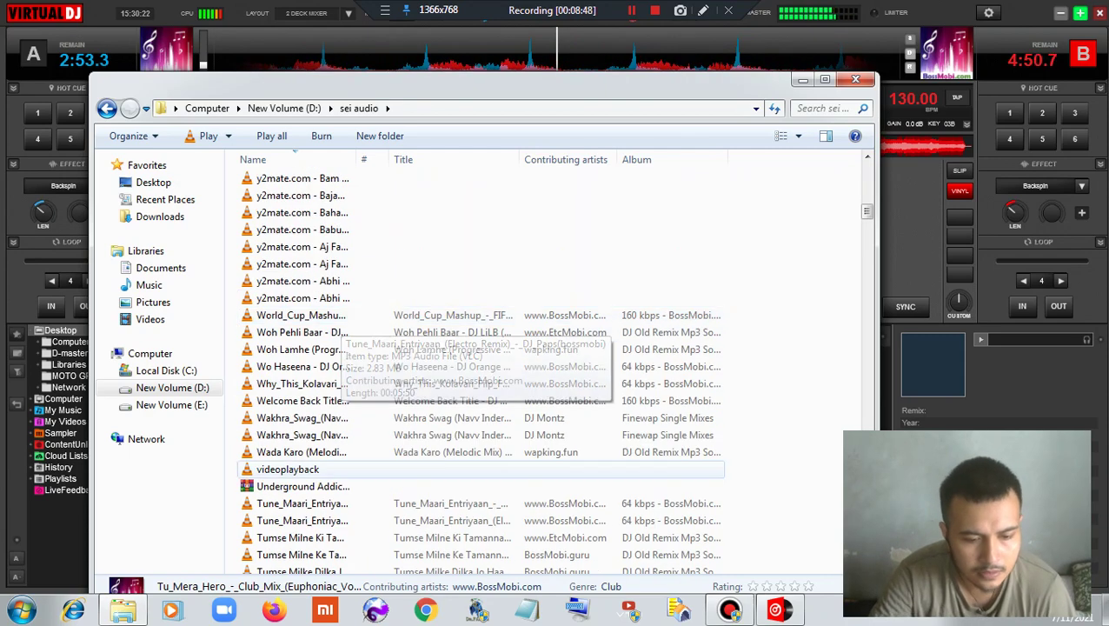
click(556, 452)
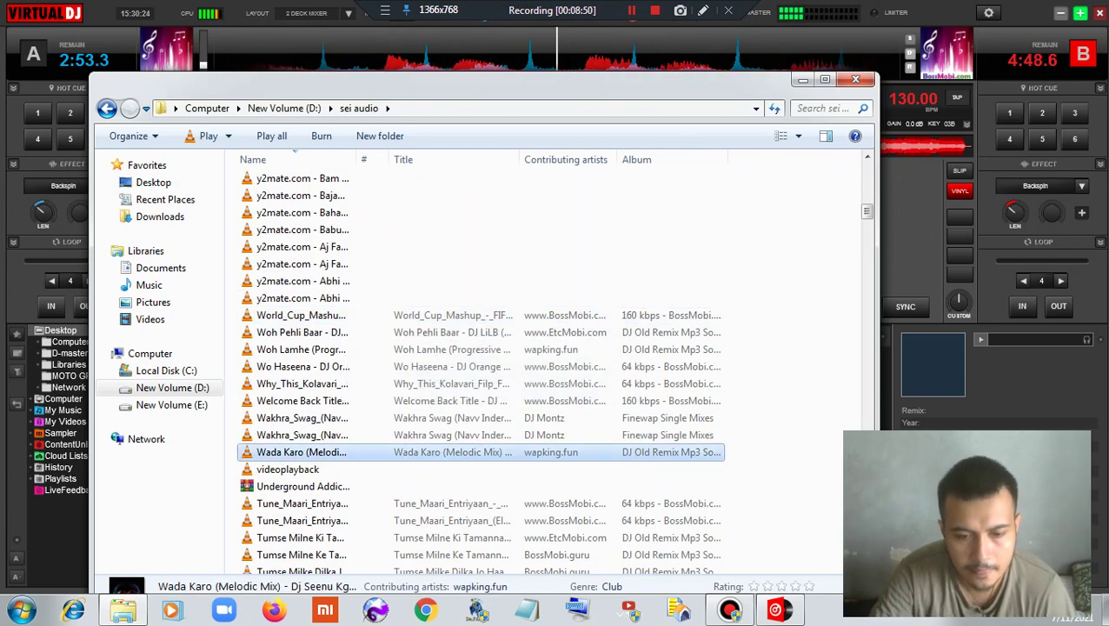
drag(591, 80, 864, 81)
drag(565, 453, 287, 239)
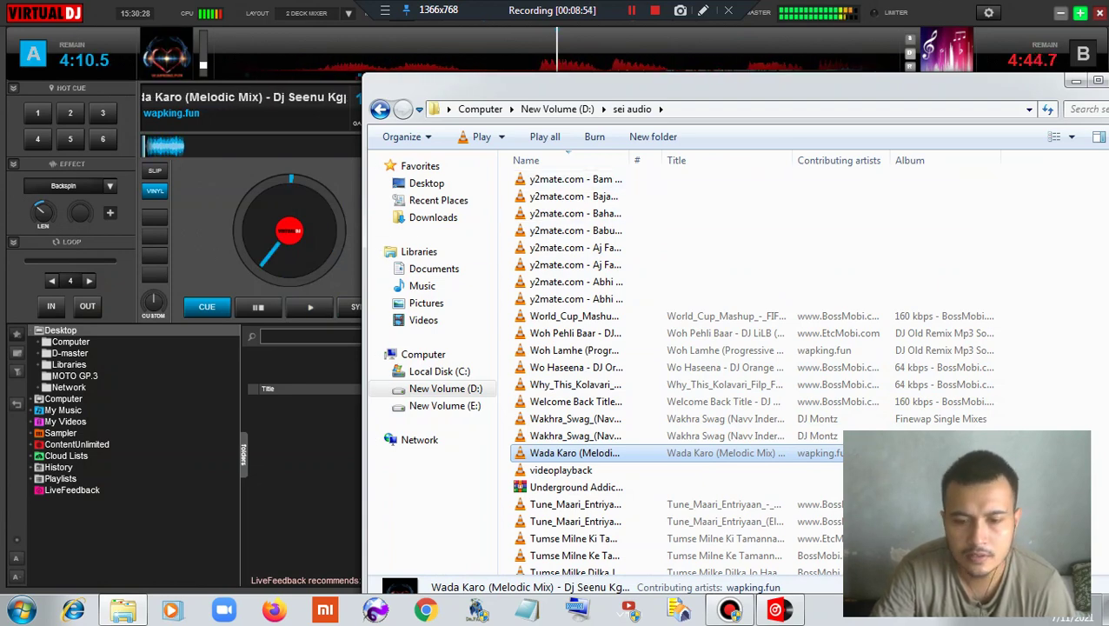
click(1076, 80)
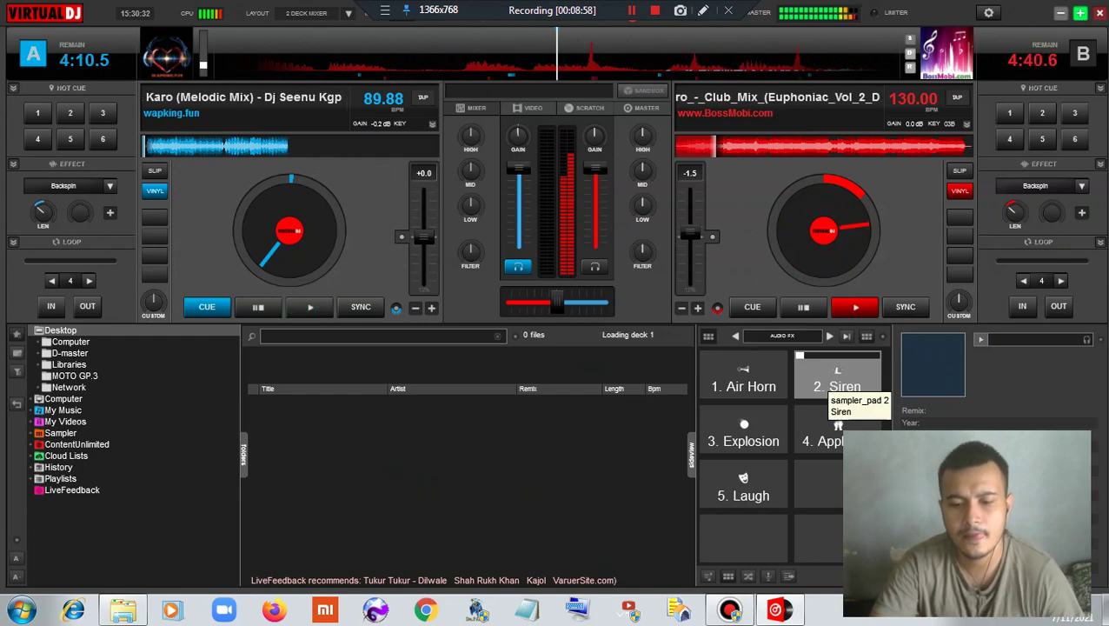
Trigger the Explosion and Siren samples over Tu Mera Hero and raise deck B's pitch to +2.6.
key(3)
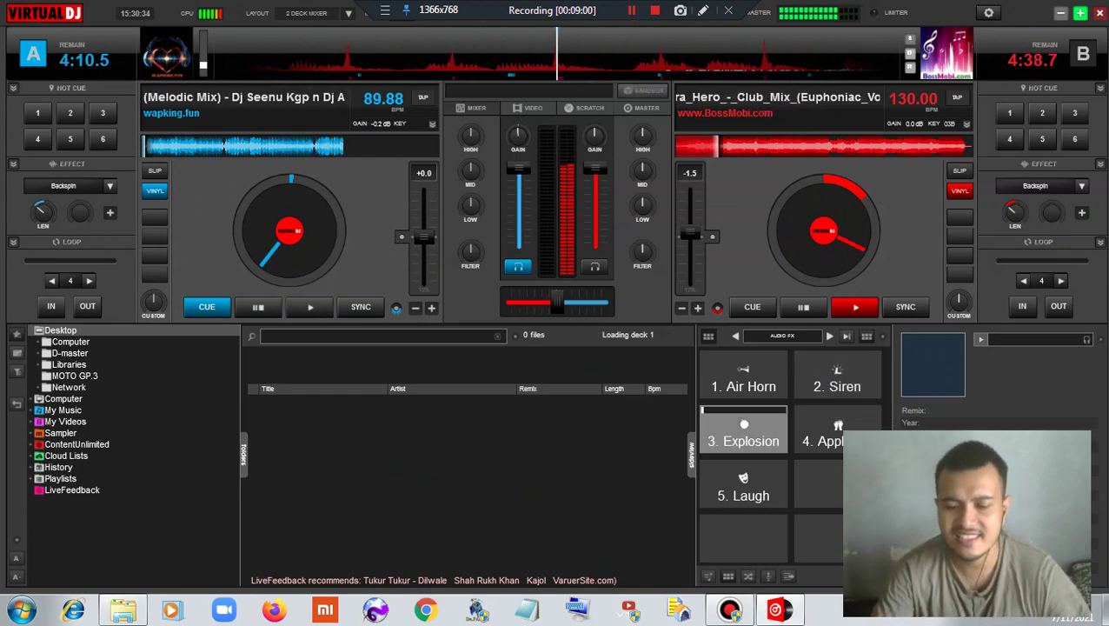
key(2)
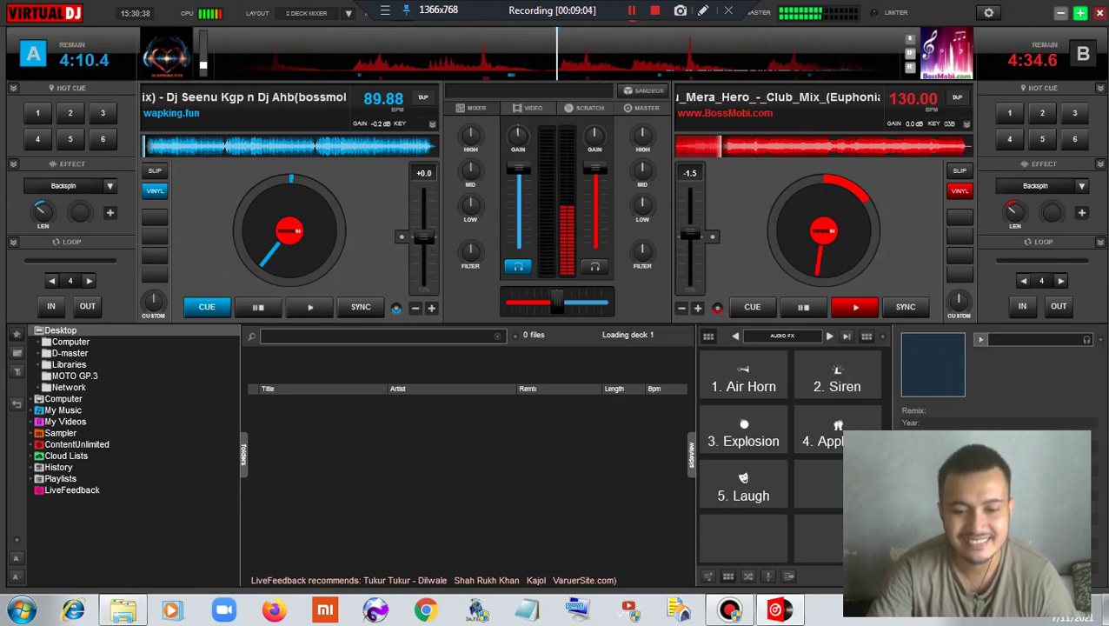
drag(690, 233, 690, 244)
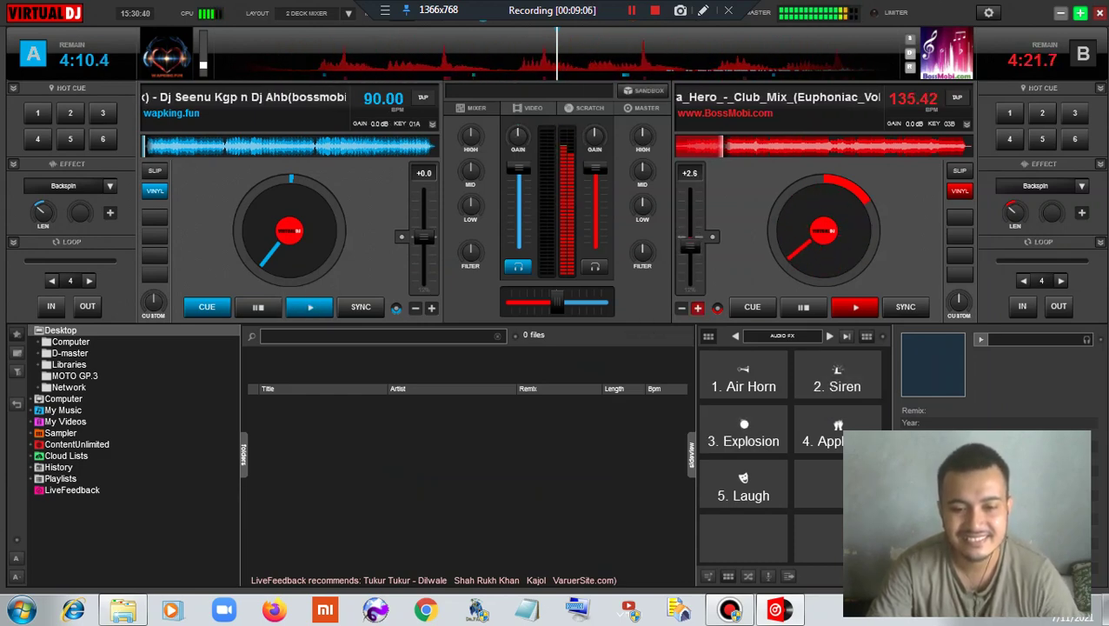
Trigger the Explosion, Siren and Air Horn samples repeatedly over the sped-up Tu Mera Hero on deck B.
key(3)
key(2)
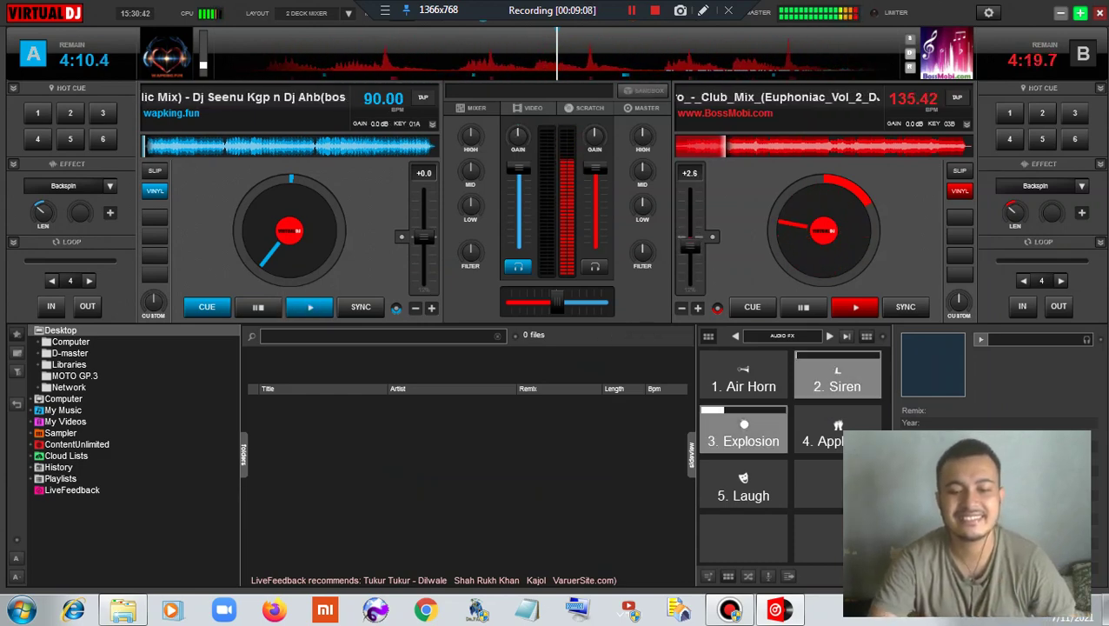
key(2)
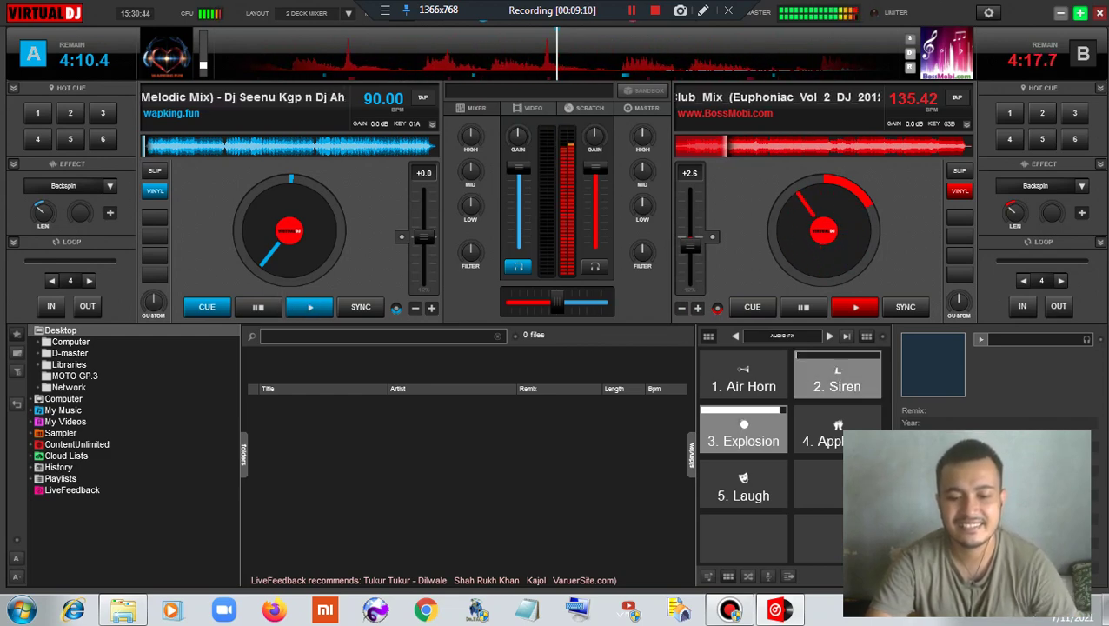
key(1)
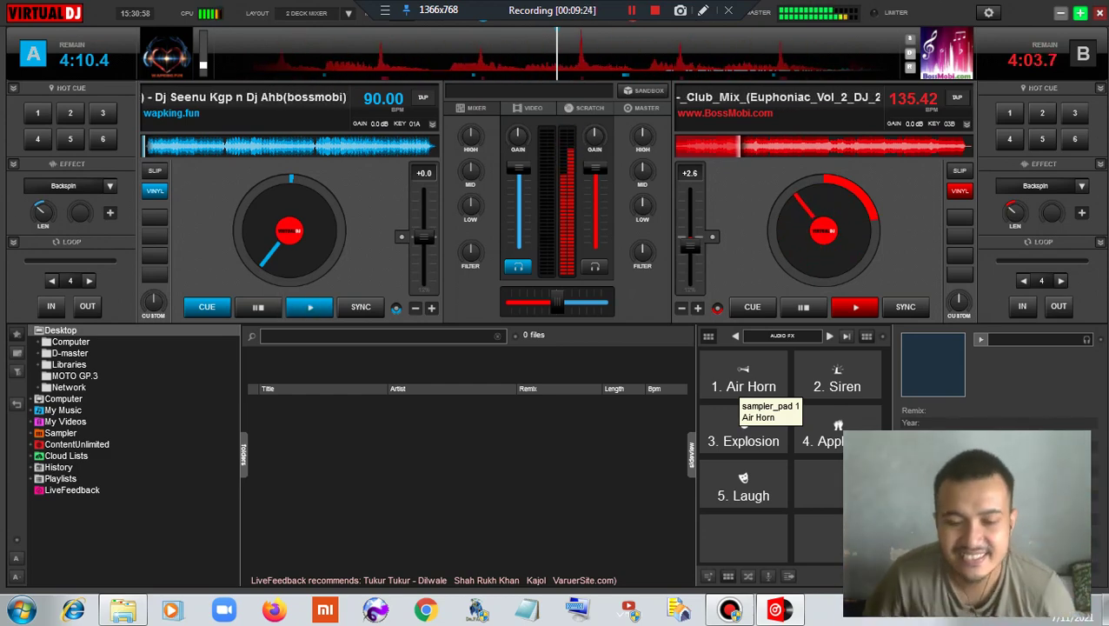
key(3)
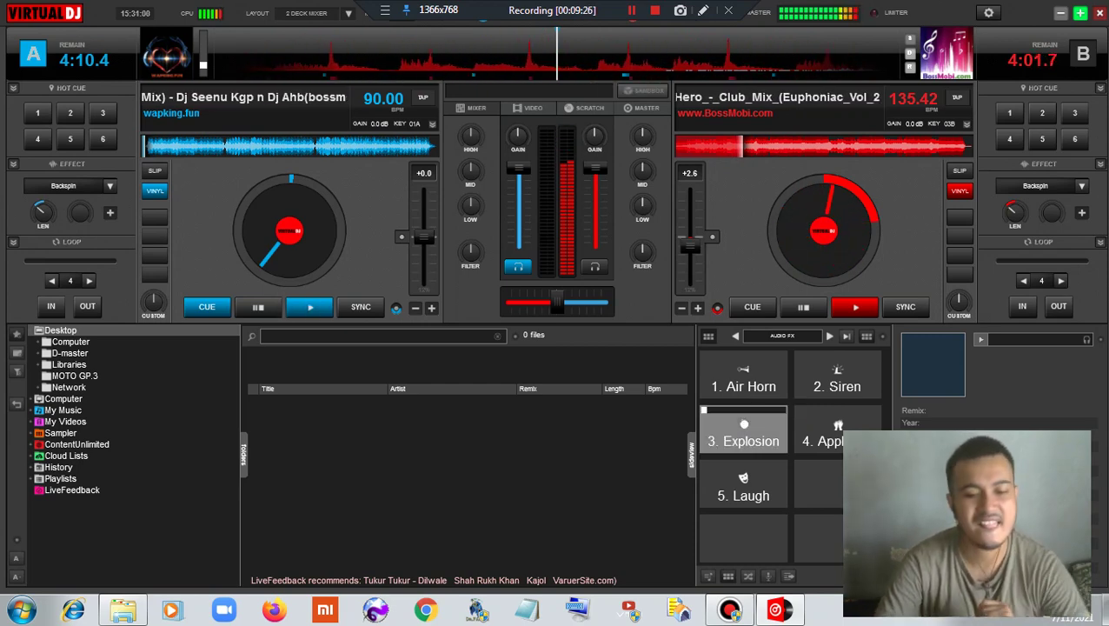
key(2)
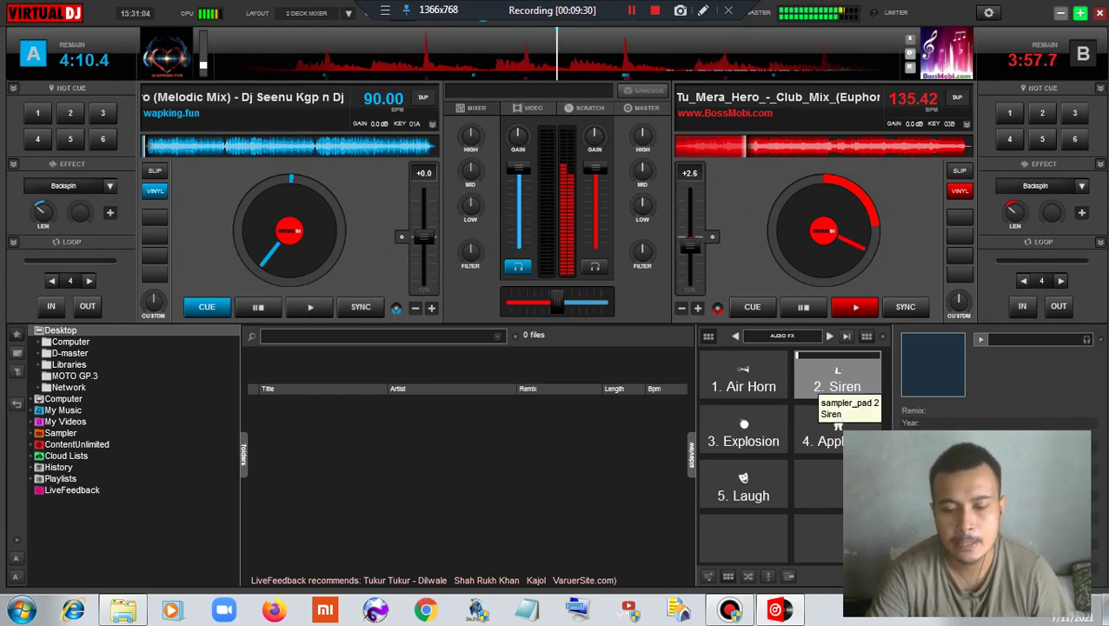
click(837, 378)
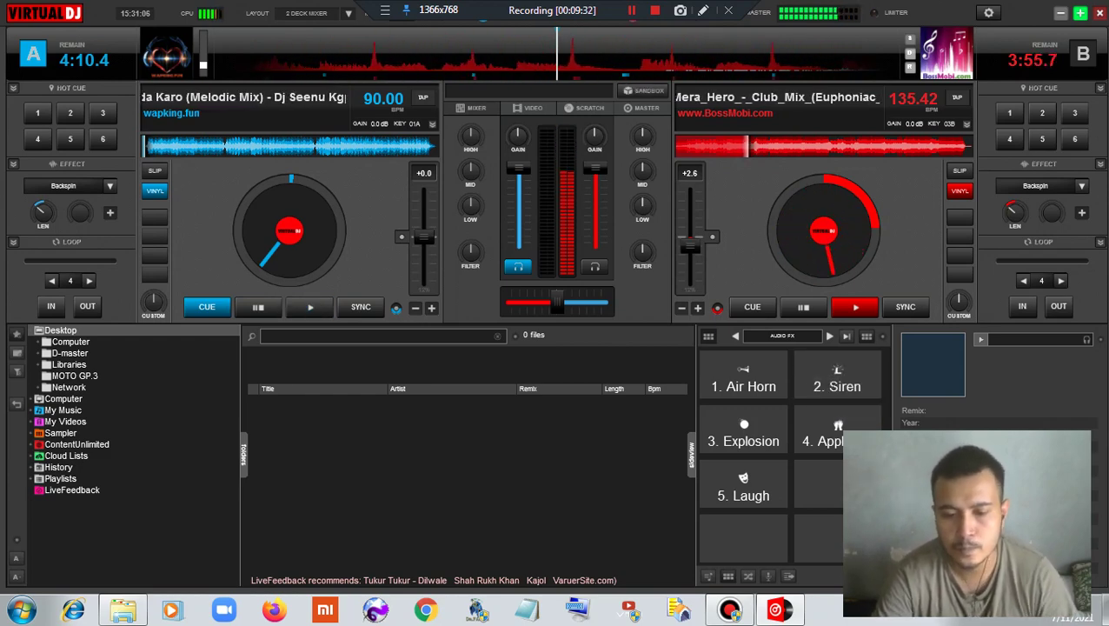
click(837, 378)
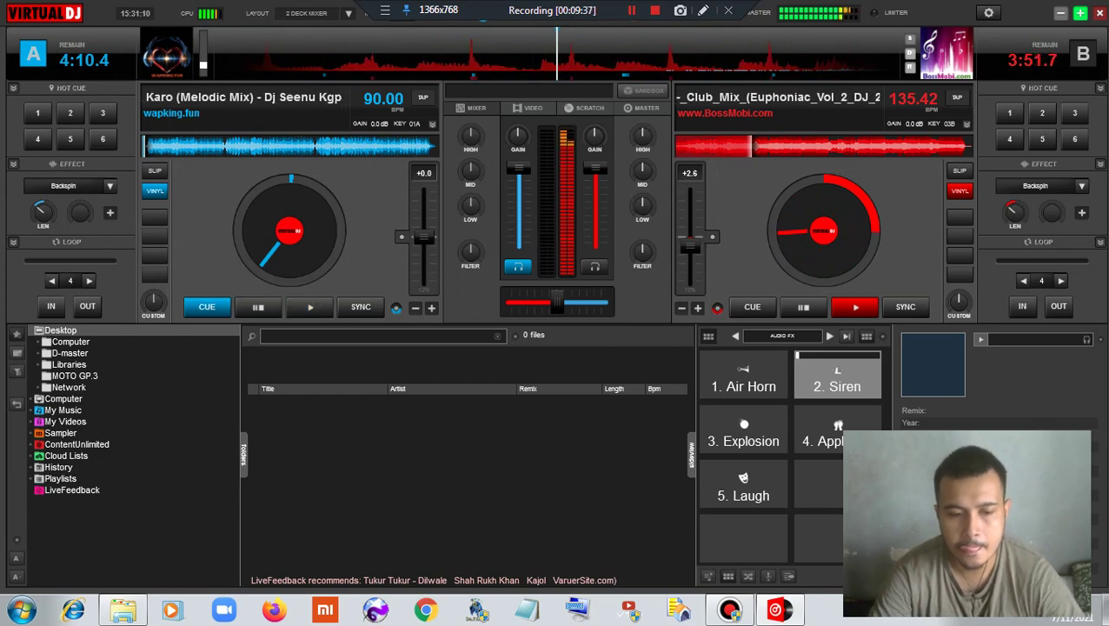
click(837, 378)
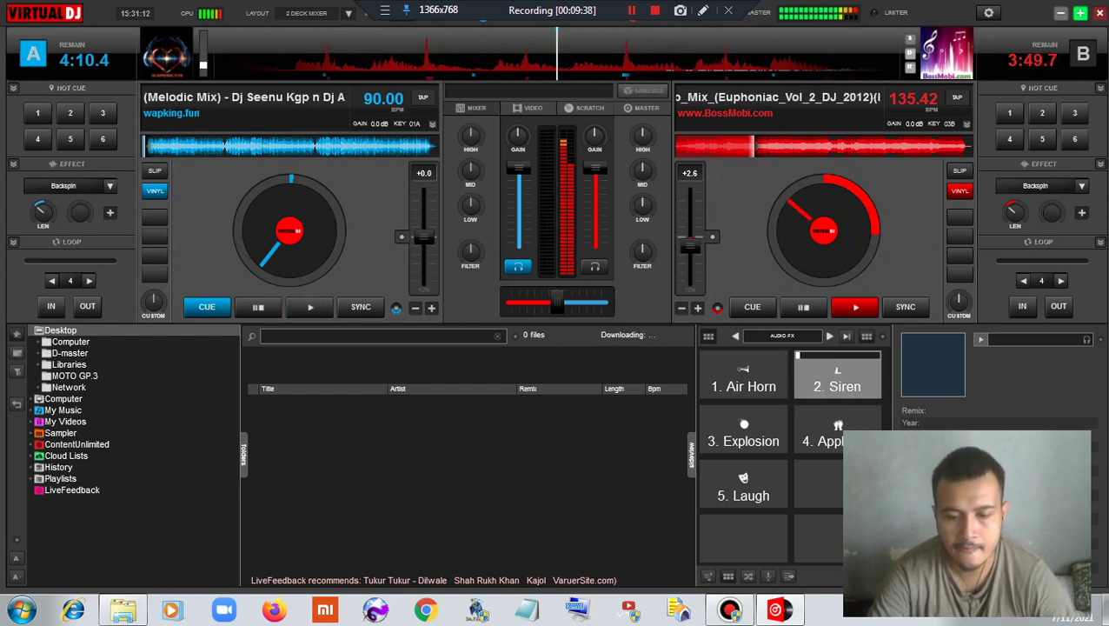
Skip past the intro of Wada Karo on deck A to ready it for the transition.
key(F1)
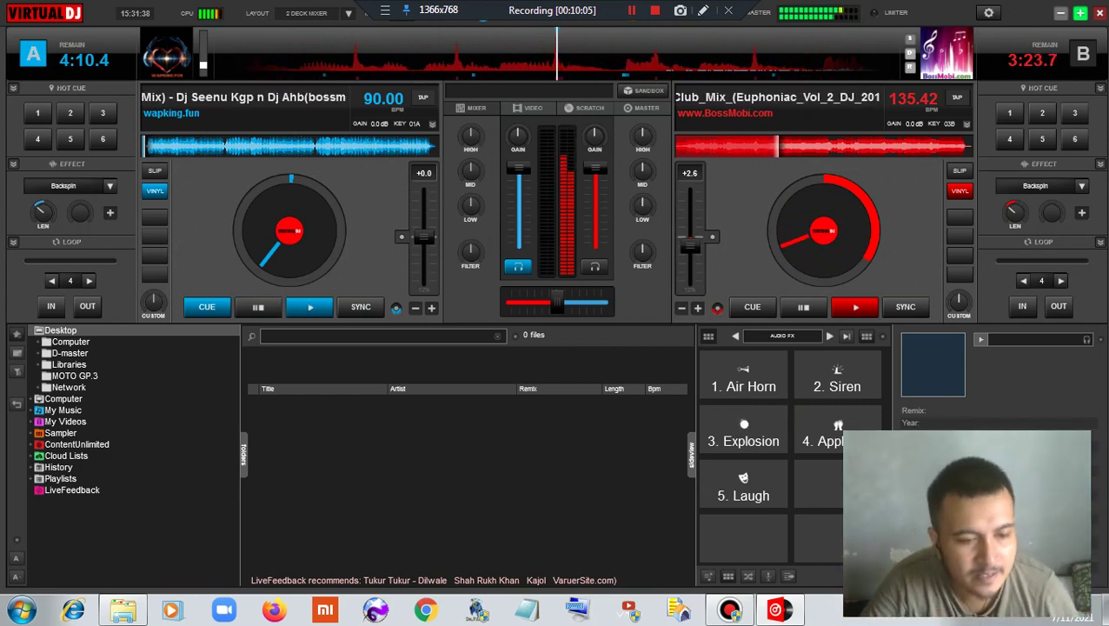
click(147, 146)
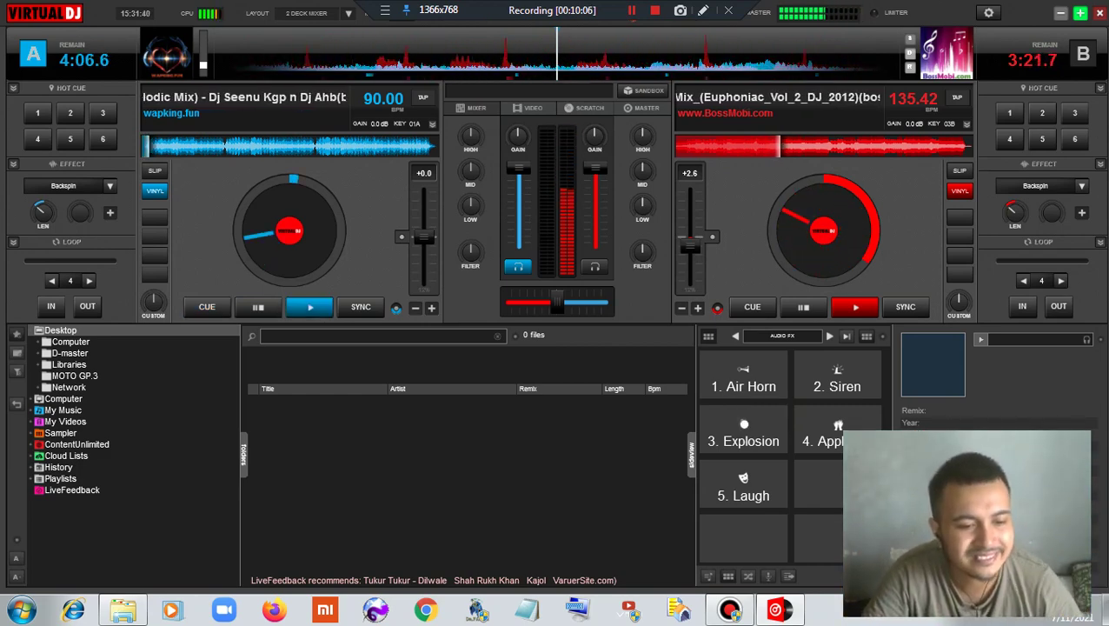
click(157, 146)
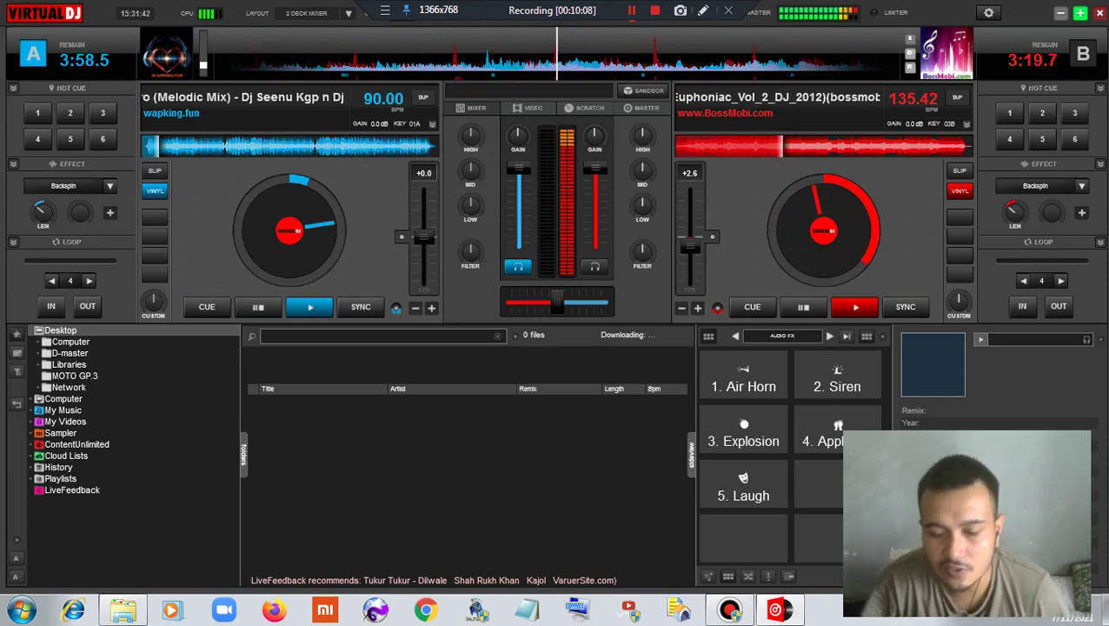
End Tu Mera Hero on deck B with the Backspin effect and start Wada Karo on deck A.
key(space)
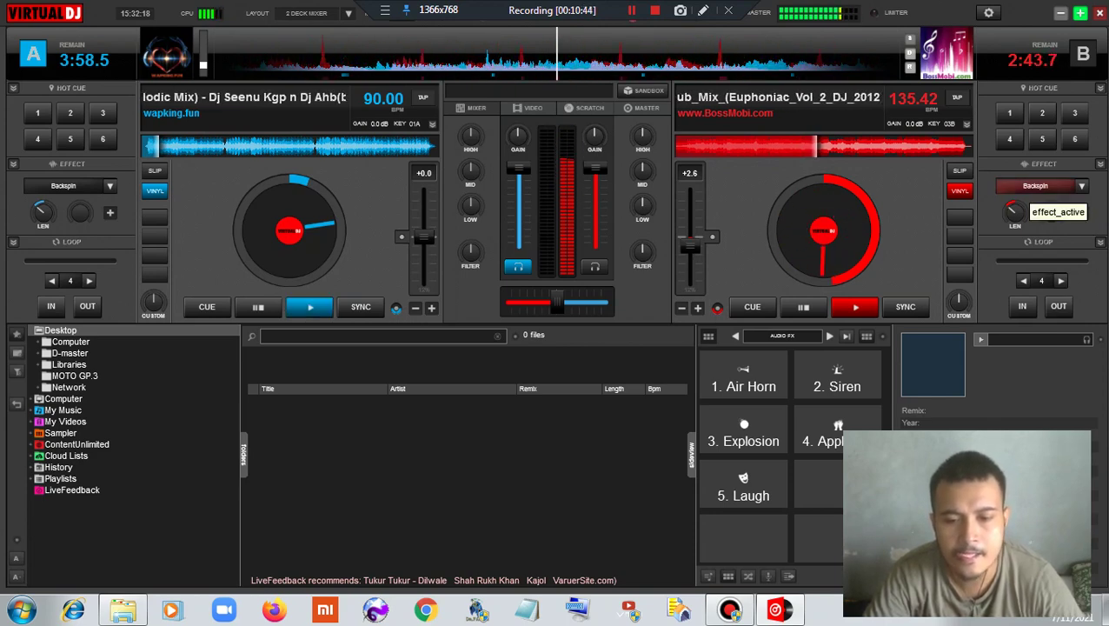
click(1032, 186)
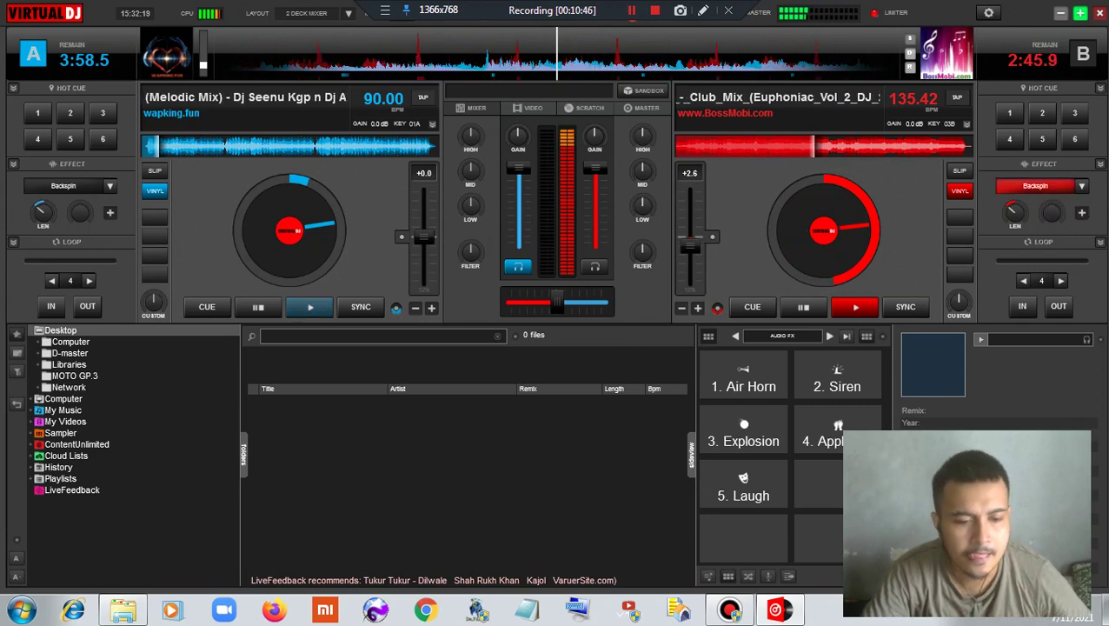
click(311, 306)
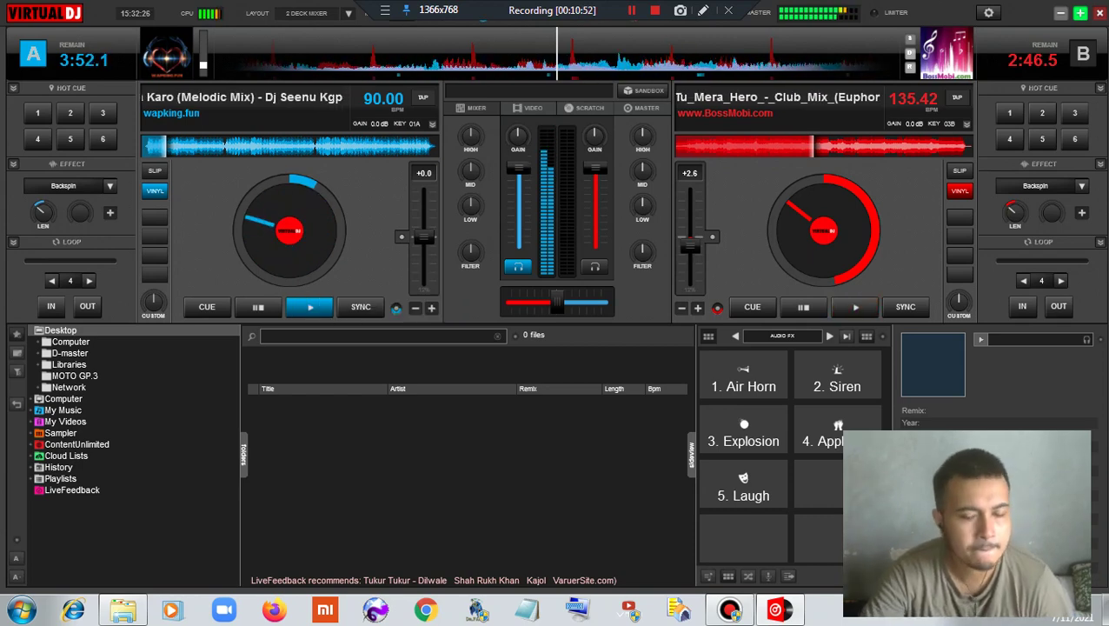
End Wada Karo on deck A with the Backspin effect.
key(space)
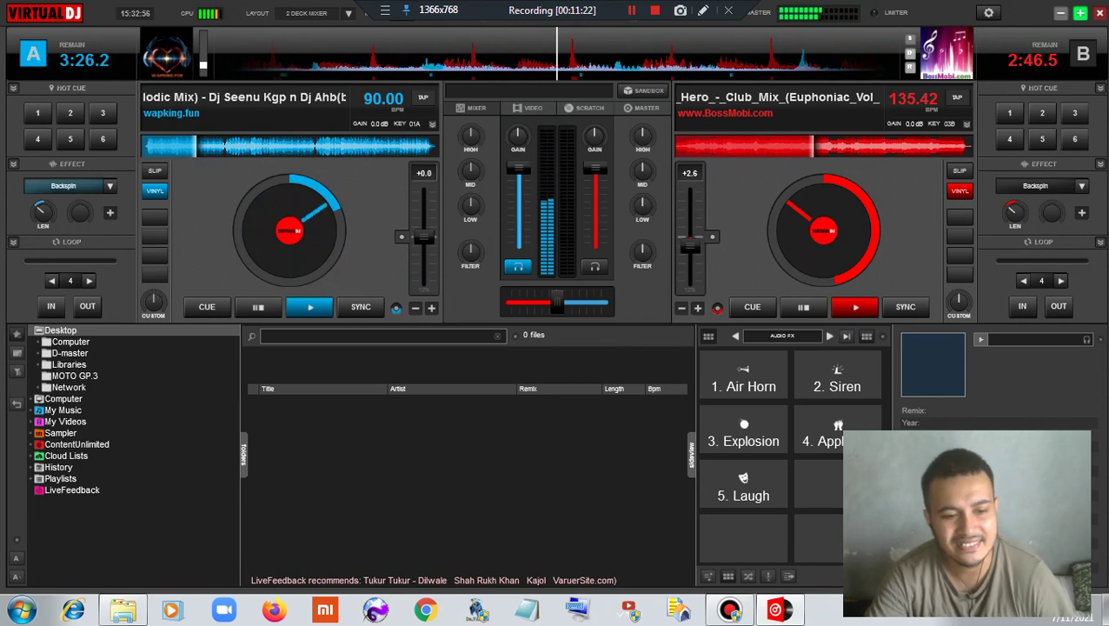
click(79, 212)
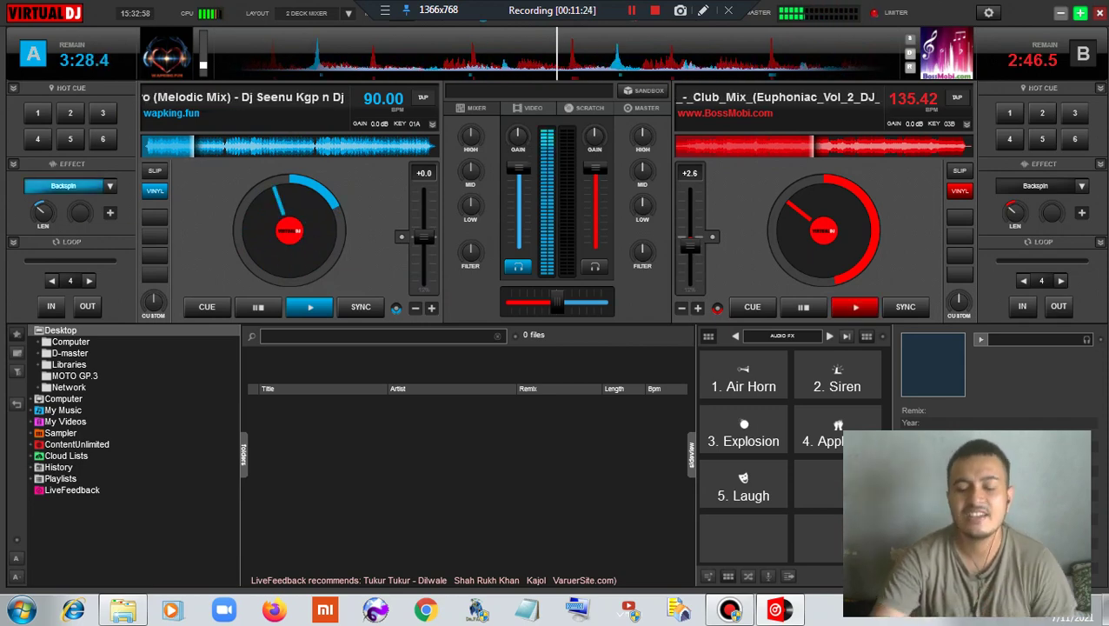